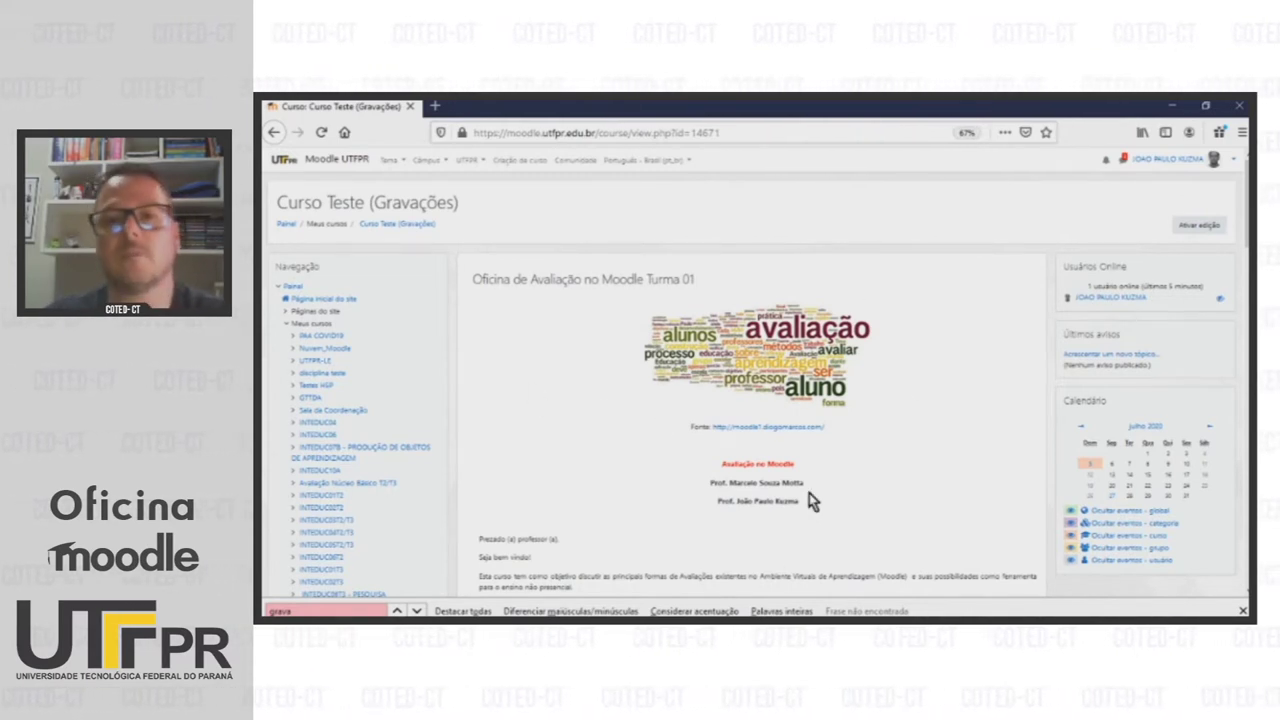
Open the group management page from the course's user administration.
{"action": "scroll", "coordinate": [595, 388], "scroll_direction": "down", "scroll_amount": 10}
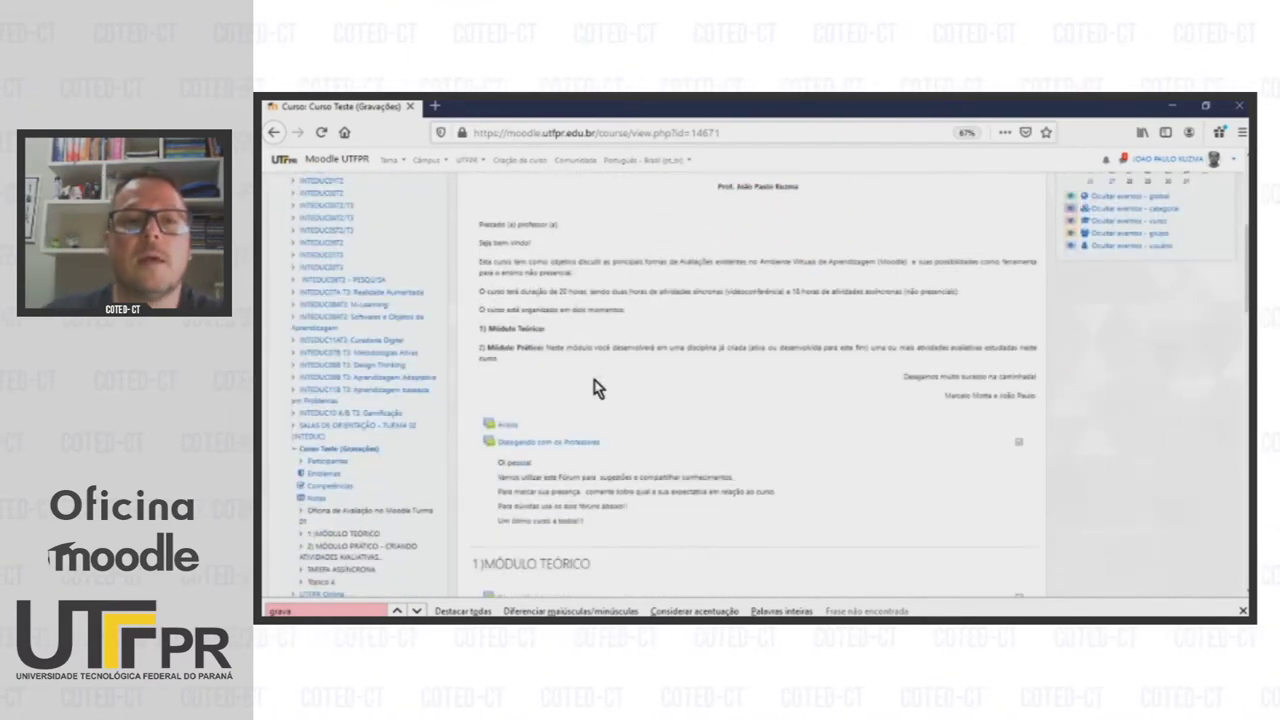
{"action": "scroll", "coordinate": [595, 388], "scroll_direction": "down", "scroll_amount": 4}
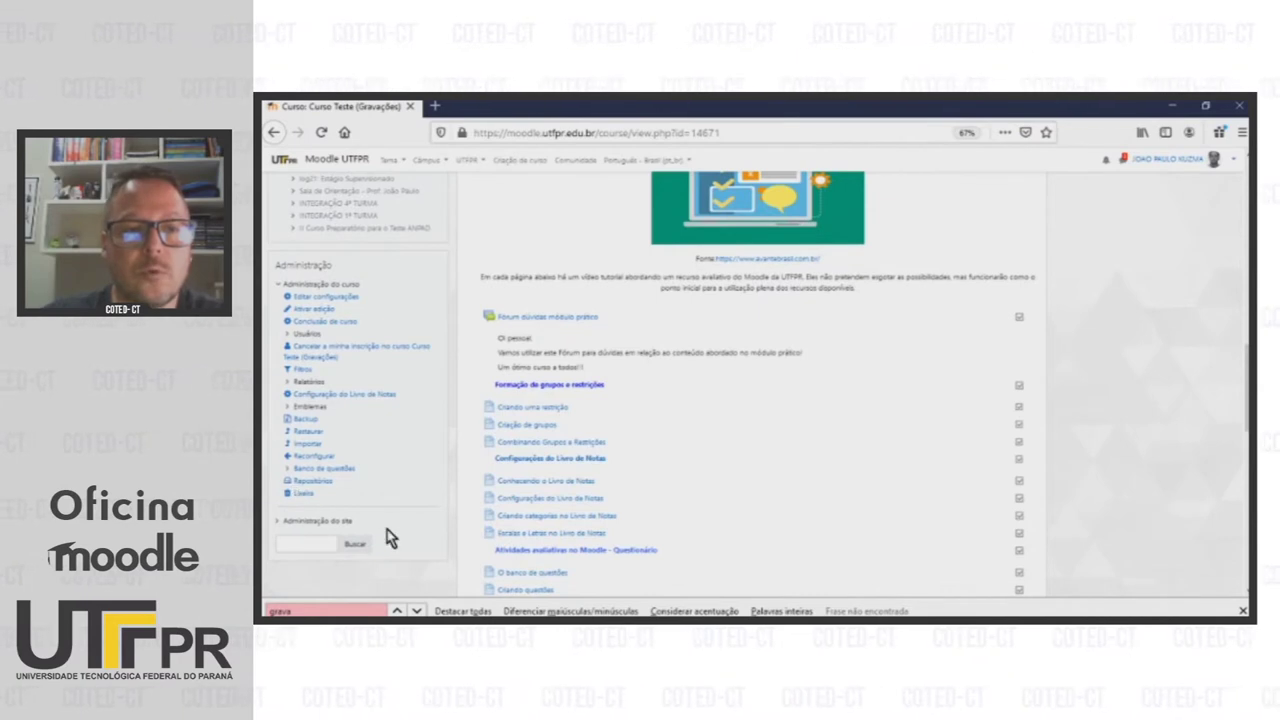
{"action": "left_click", "coordinate": [289, 334]}
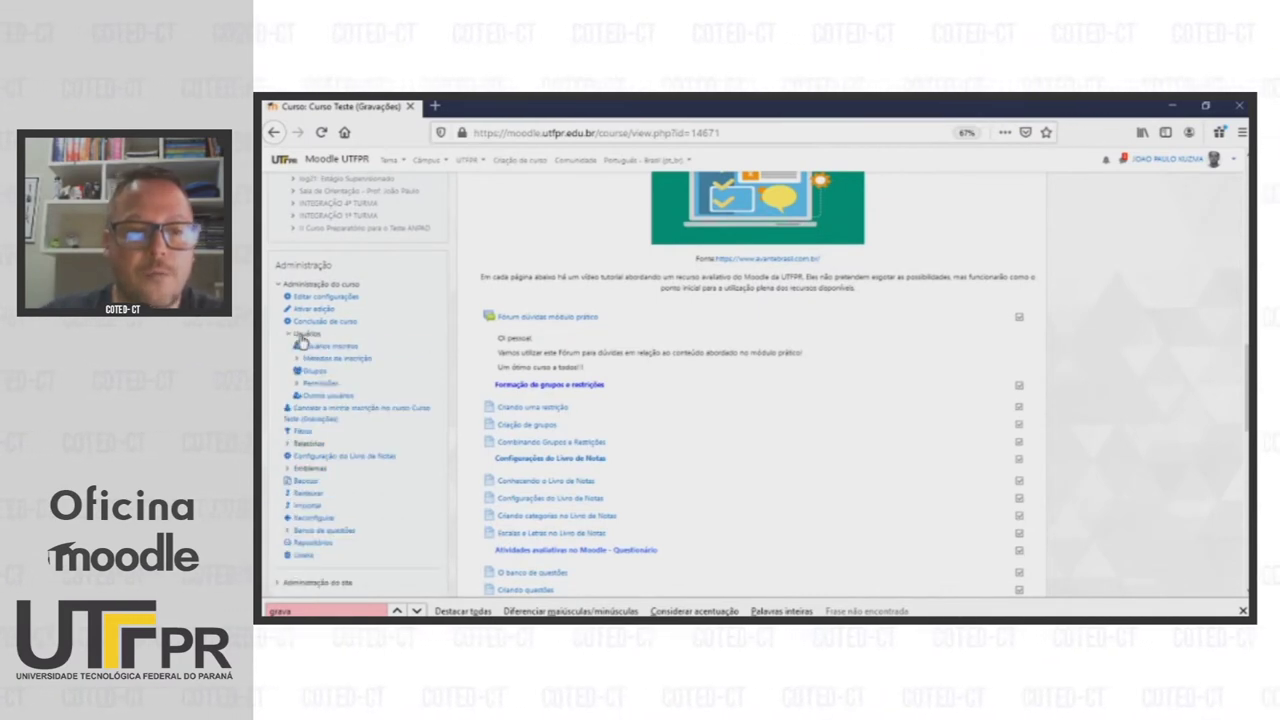
{"action": "left_click", "coordinate": [316, 372]}
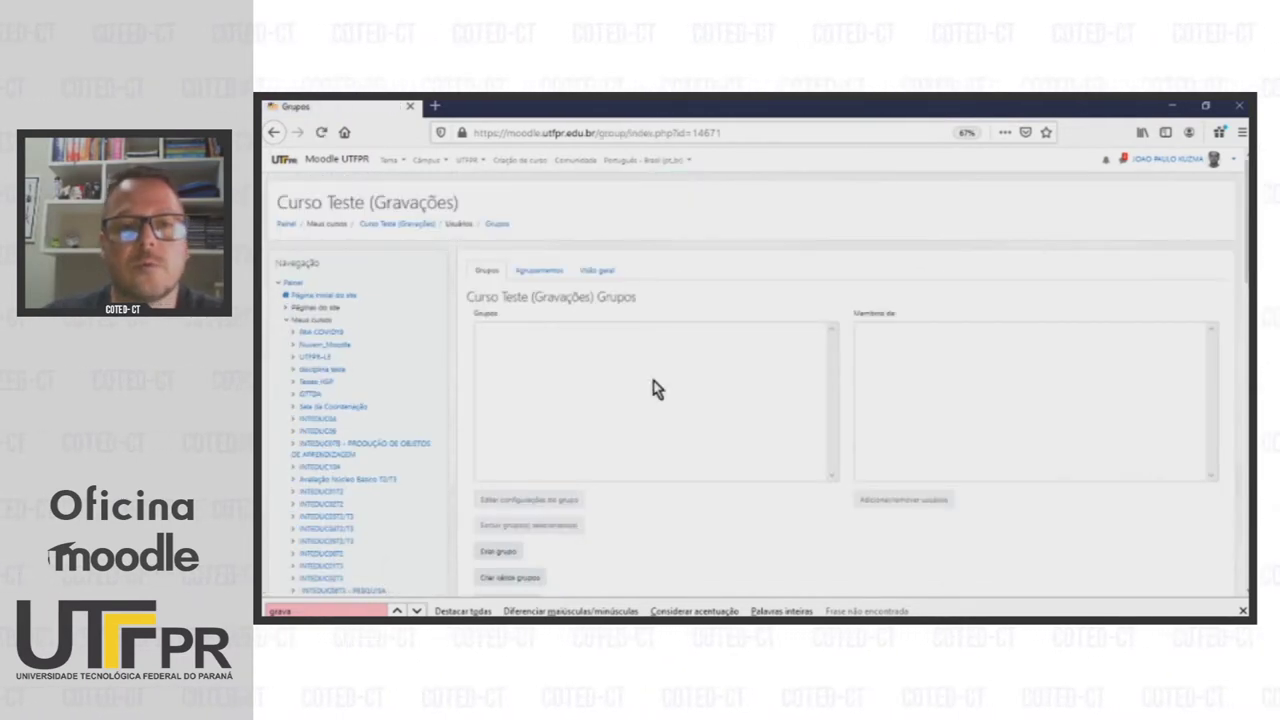
Start a new group in the course and name it "Grupo A".
{"action": "scroll", "coordinate": [505, 387], "scroll_direction": "down", "scroll_amount": 1}
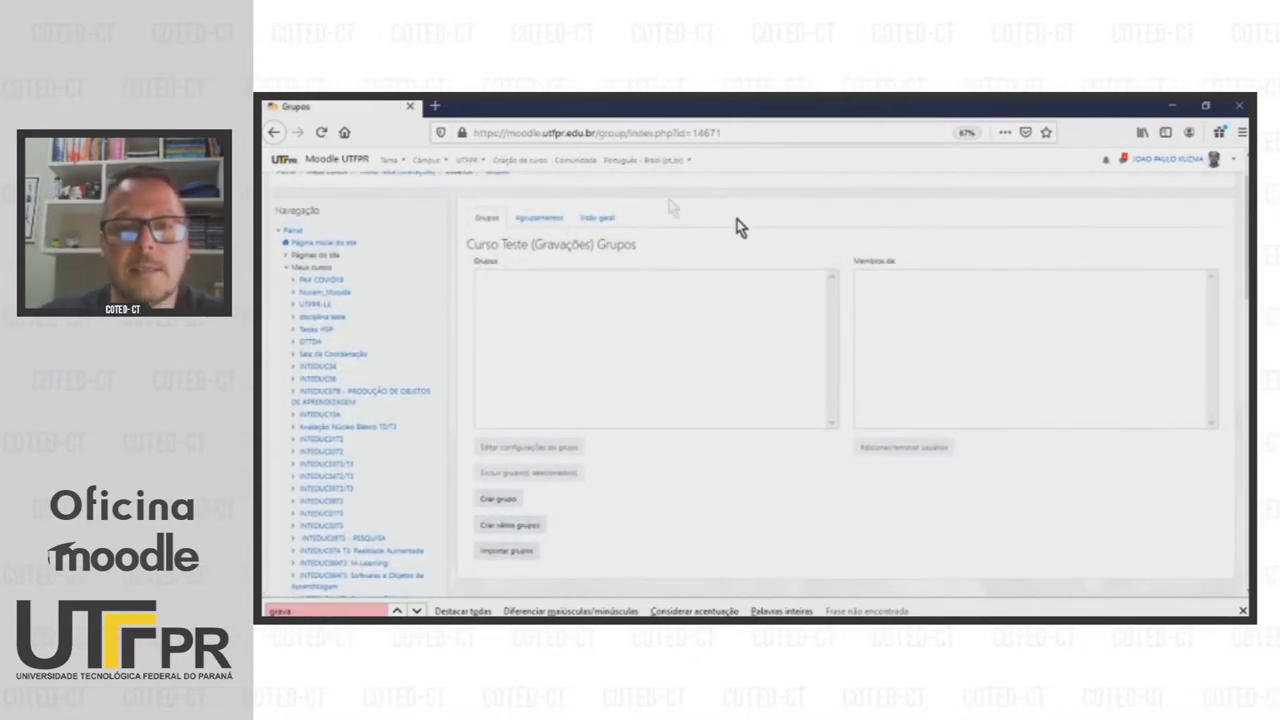
{"action": "scroll", "coordinate": [925, 350], "scroll_direction": "down", "scroll_amount": 1}
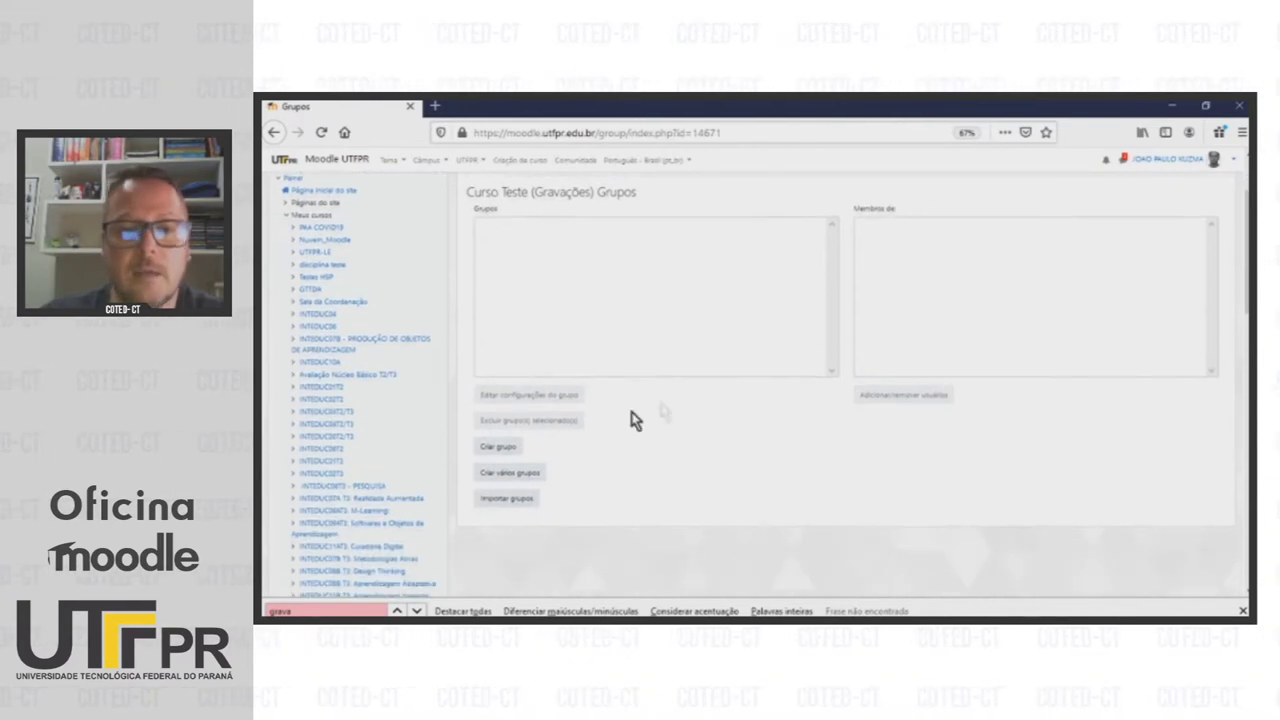
{"action": "left_click", "coordinate": [499, 449]}
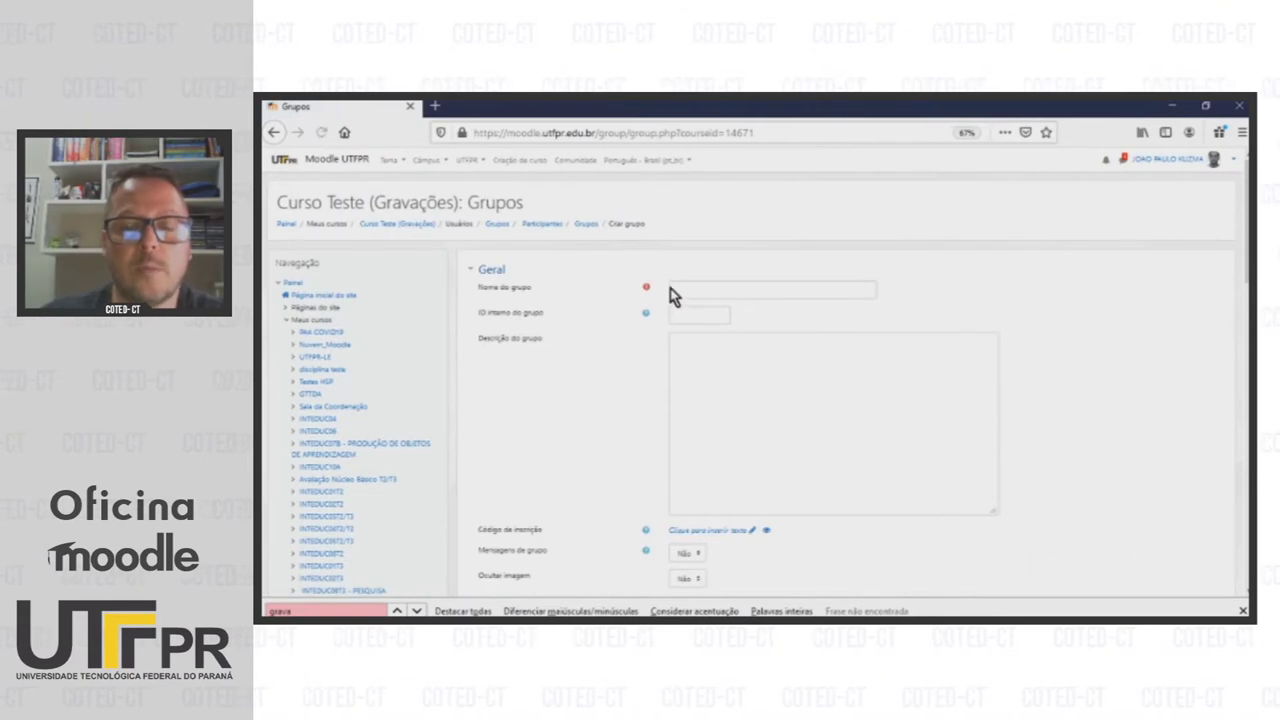
{"action": "left_click", "coordinate": [721, 290]}
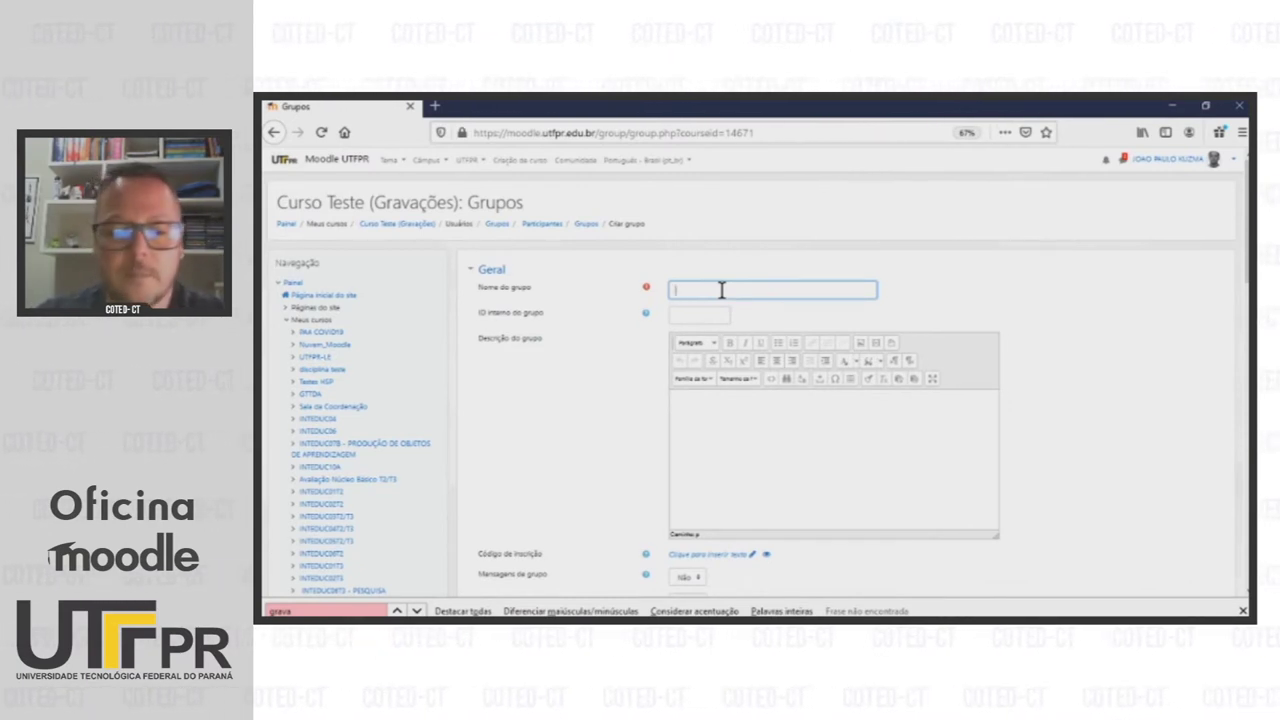
{"action": "type", "text": "Grupo A"}
Enter "Tema A" as the group description and save the new group.
{"action": "scroll", "coordinate": [690, 280], "scroll_direction": "down", "scroll_amount": 1}
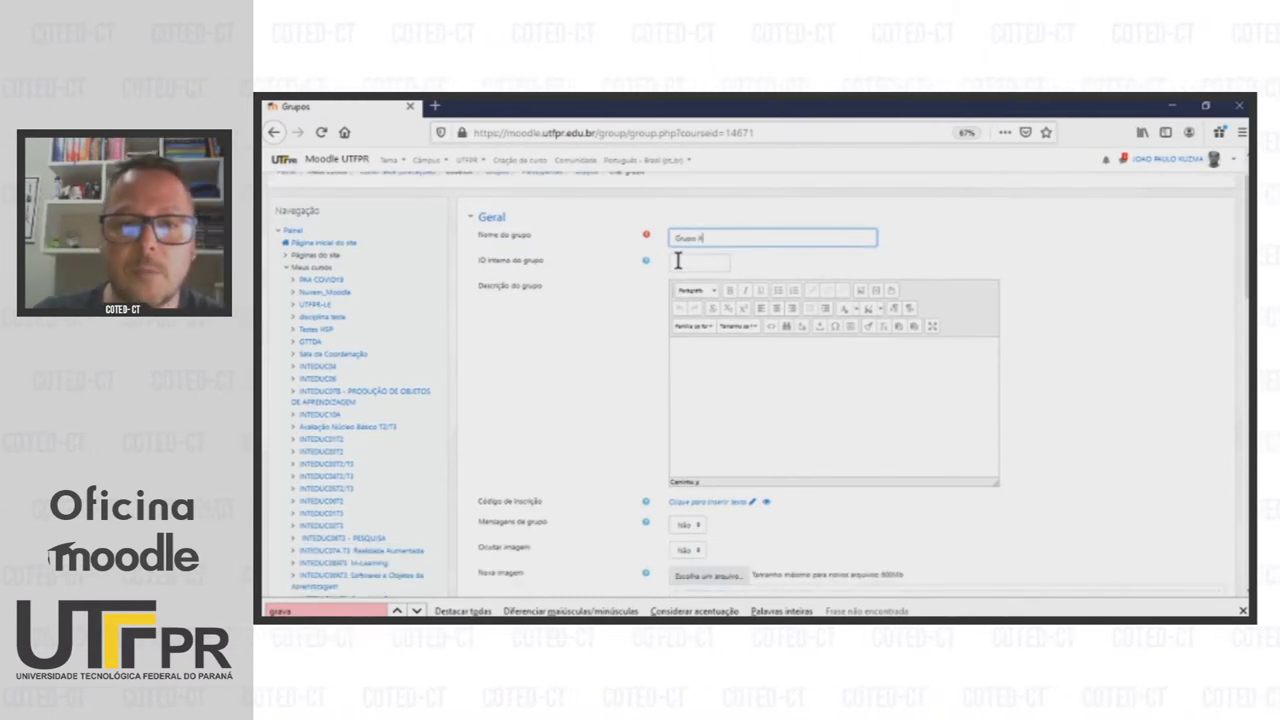
{"action": "left_click", "coordinate": [728, 378]}
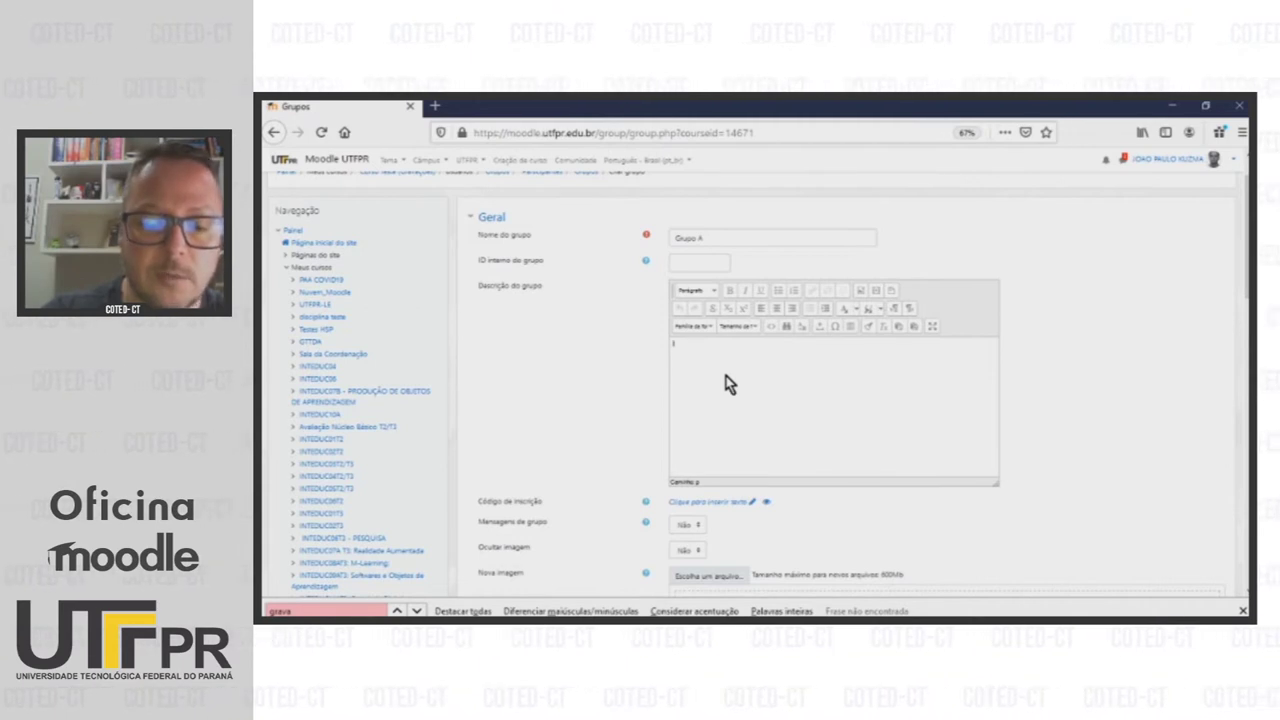
{"action": "type", "text": "Tema"}
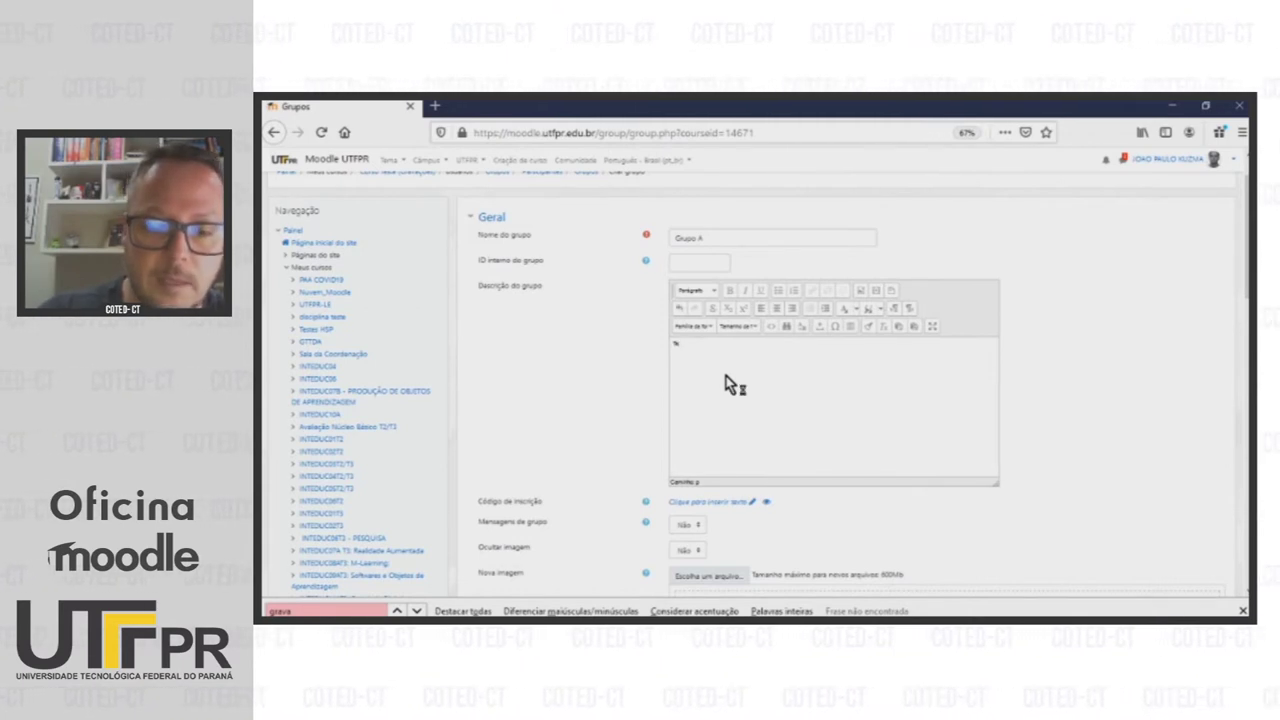
{"action": "type", "text": " A"}
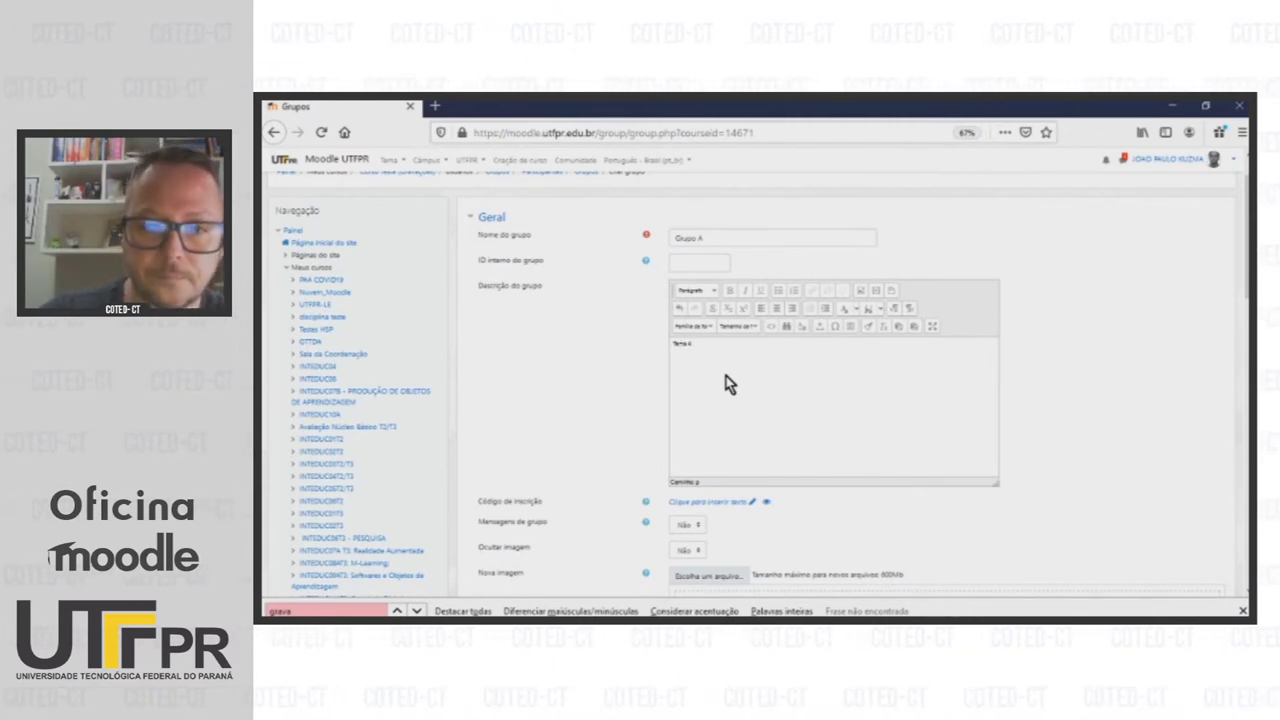
{"action": "scroll", "coordinate": [988, 406], "scroll_direction": "down", "scroll_amount": 2}
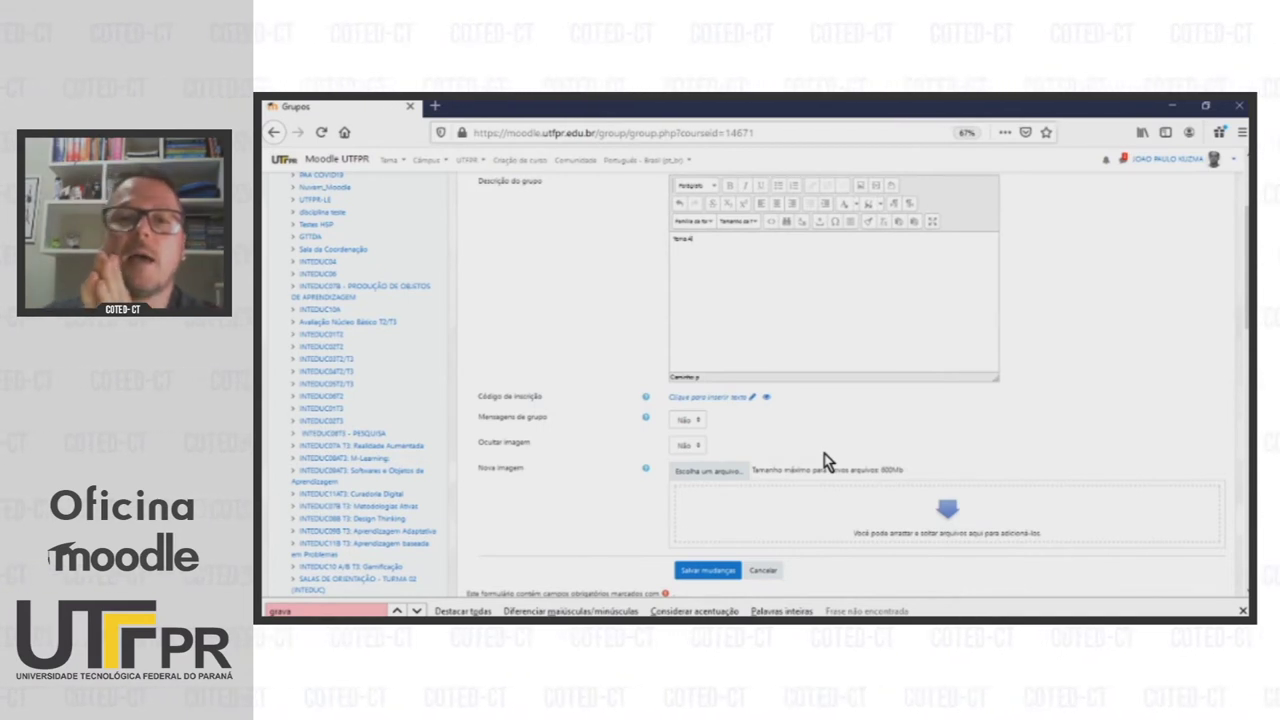
{"action": "scroll", "coordinate": [826, 462], "scroll_direction": "down", "scroll_amount": 2}
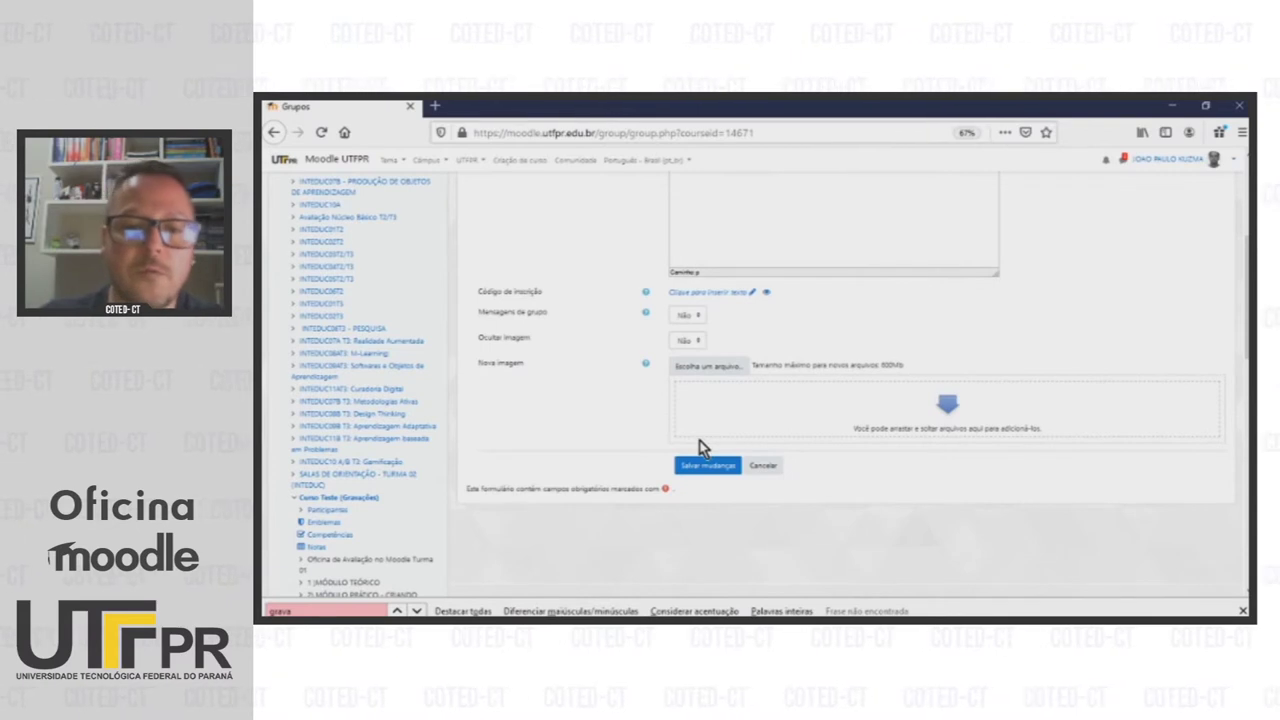
{"action": "left_click", "coordinate": [704, 470]}
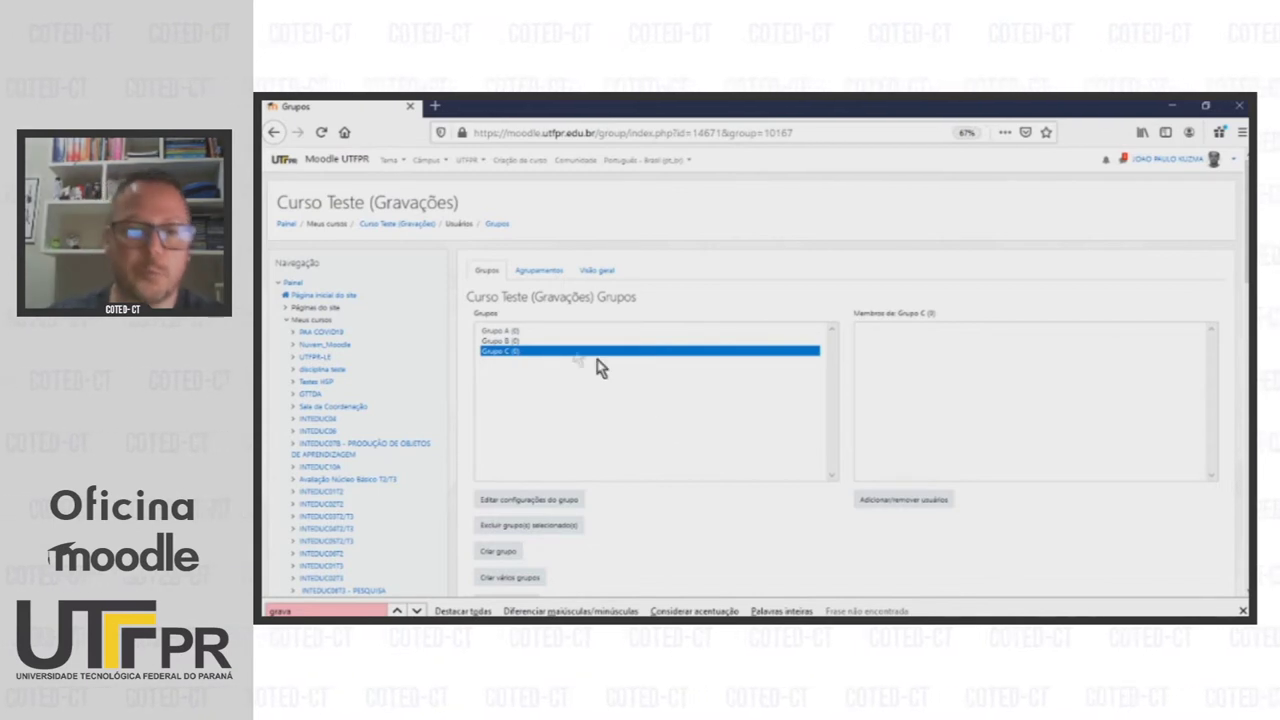
Add the first user listed under Múltiplos papéis to Grupo A and return to the group list.
{"action": "left_click", "coordinate": [493, 332]}
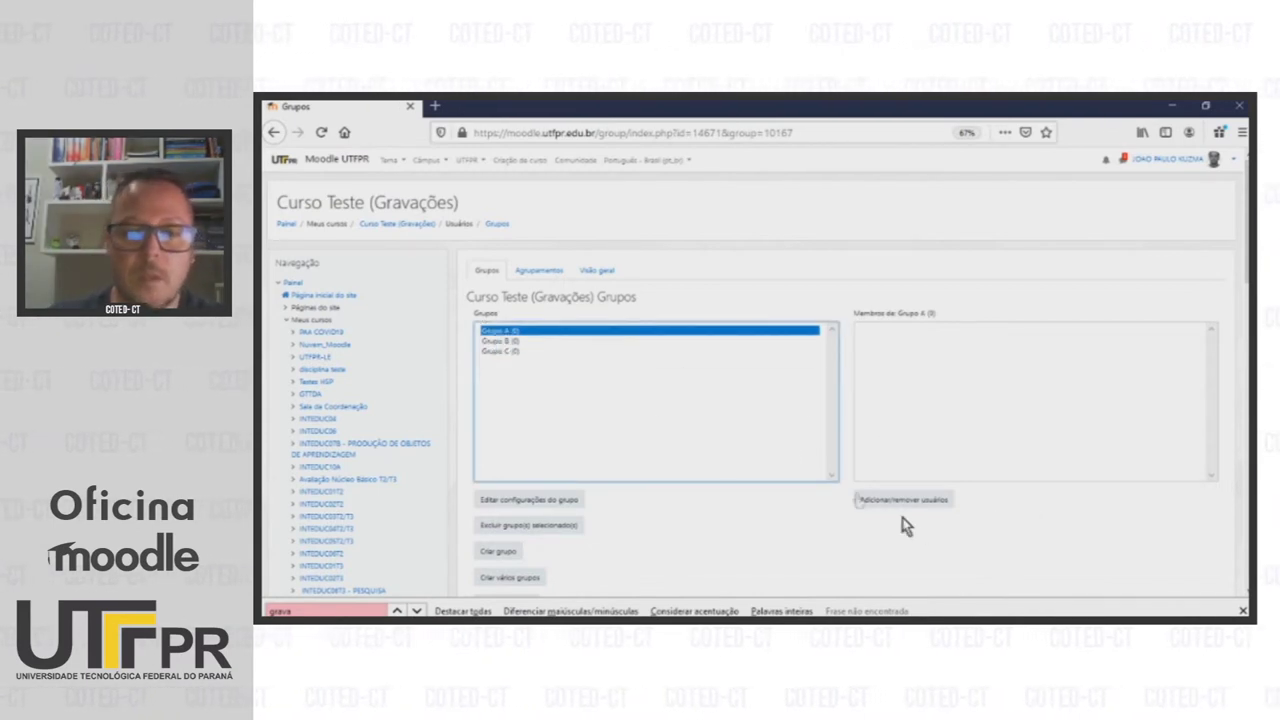
{"action": "left_click", "coordinate": [515, 341]}
{"action": "left_click", "coordinate": [506, 330]}
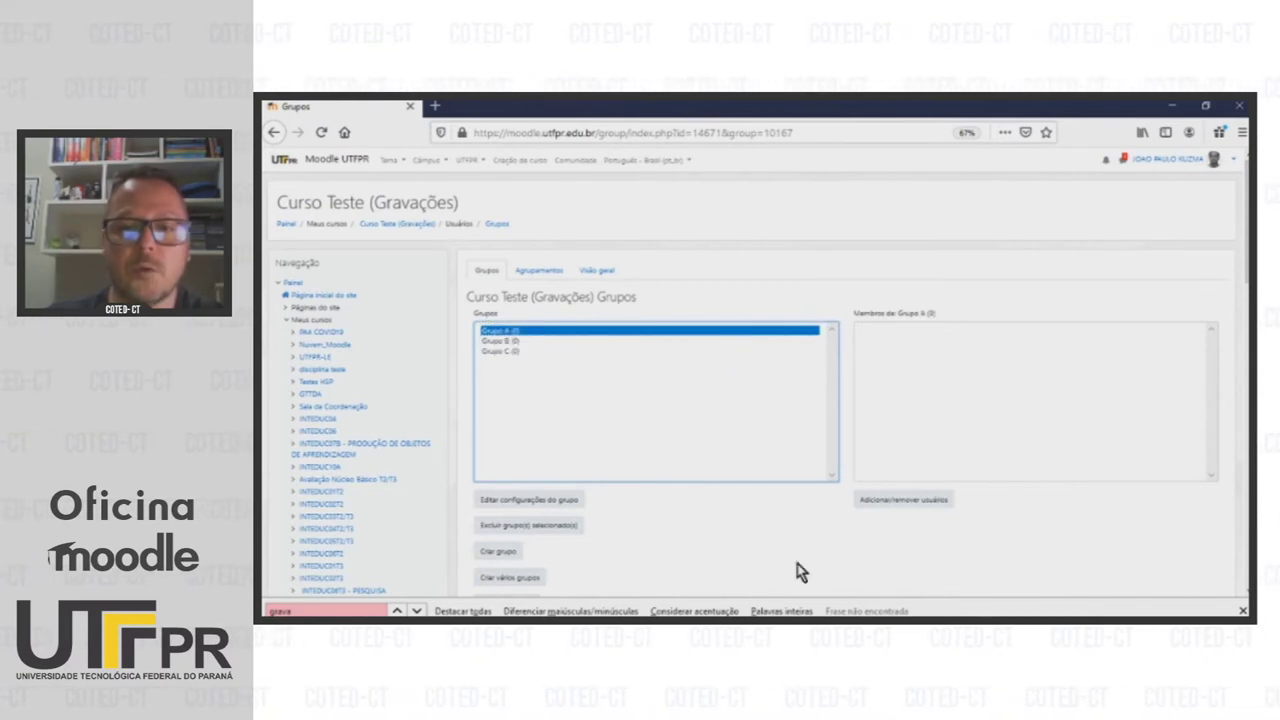
{"action": "left_click", "coordinate": [910, 509]}
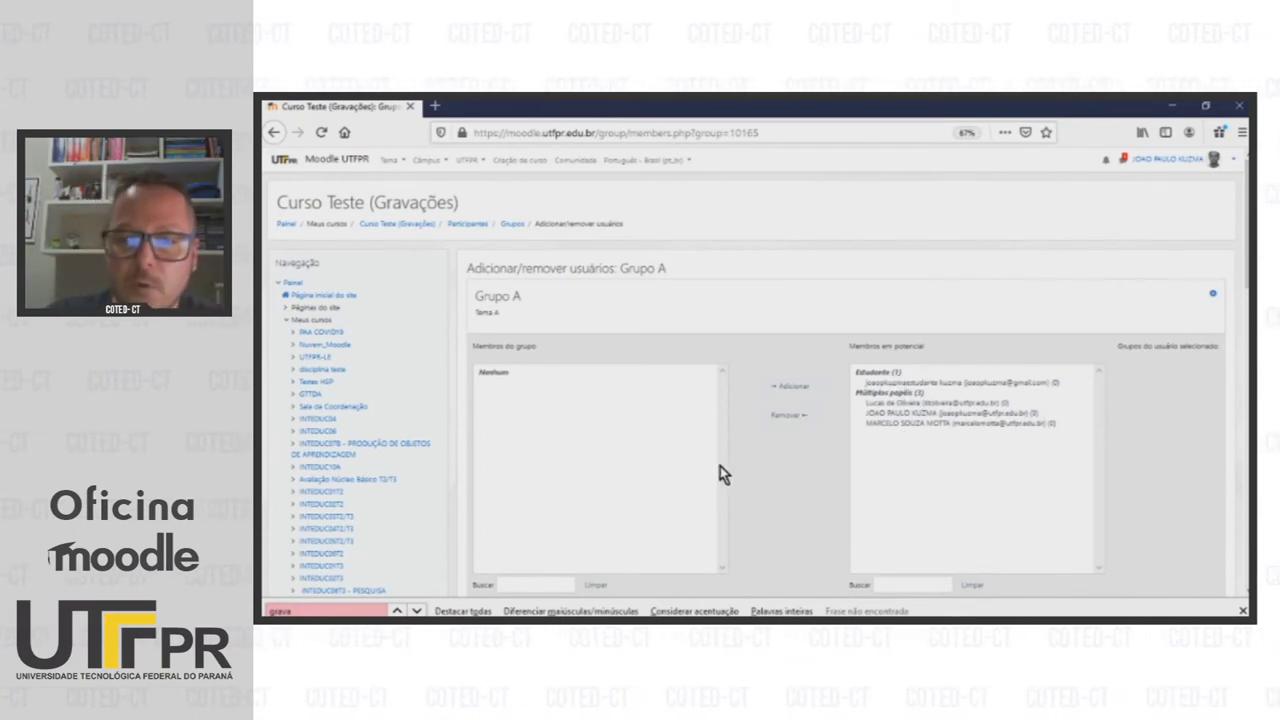
{"action": "left_click", "coordinate": [922, 406]}
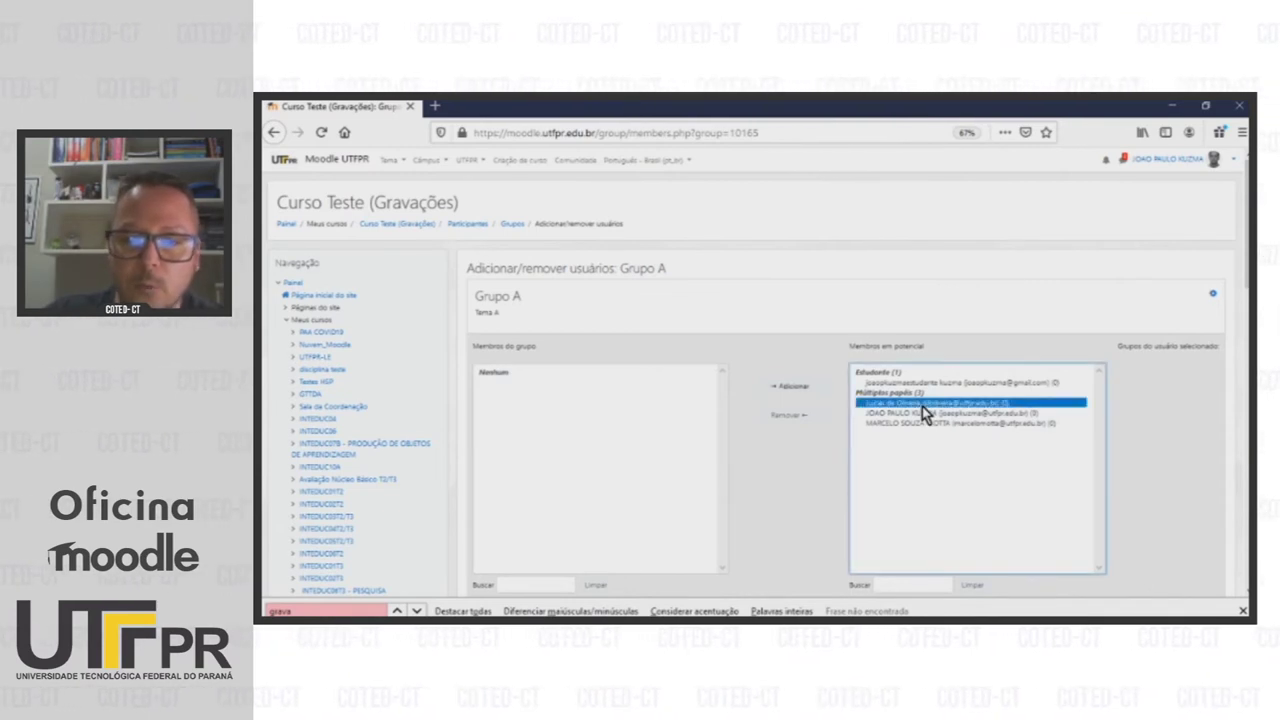
{"action": "left_click", "coordinate": [787, 391]}
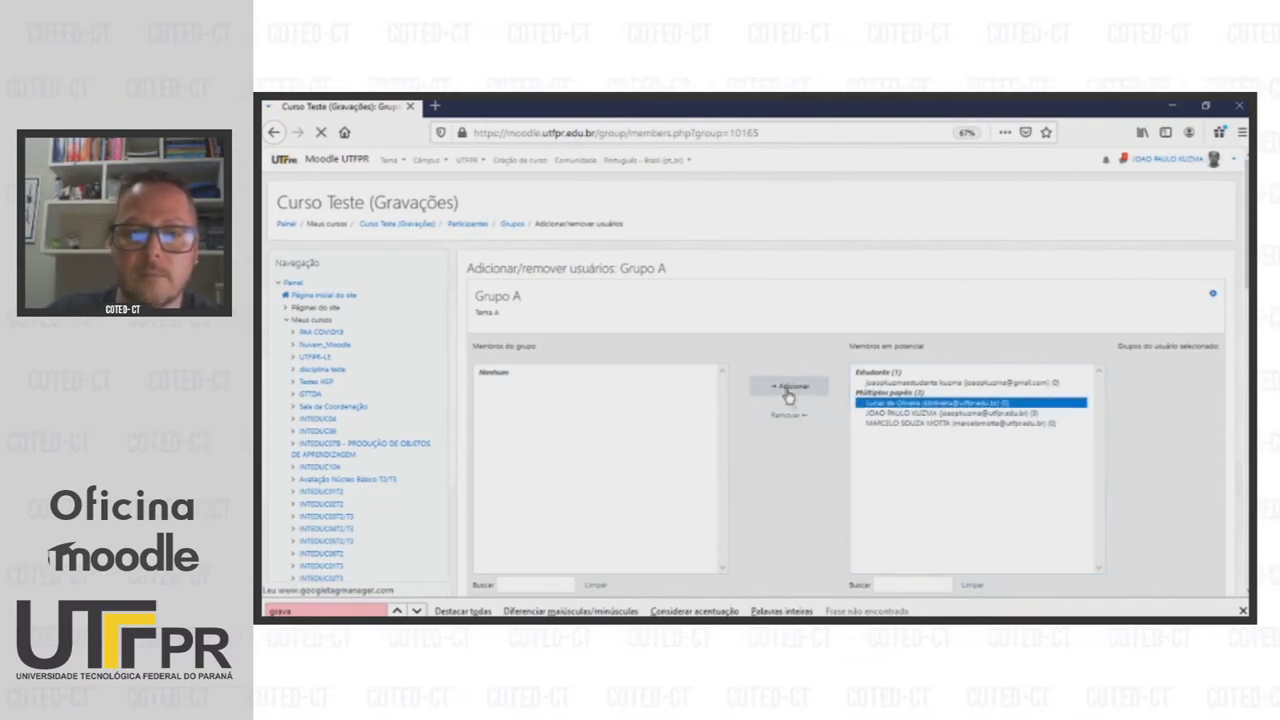
{"action": "scroll", "coordinate": [750, 420], "scroll_direction": "down", "scroll_amount": 3}
{"action": "left_click", "coordinate": [505, 476]}
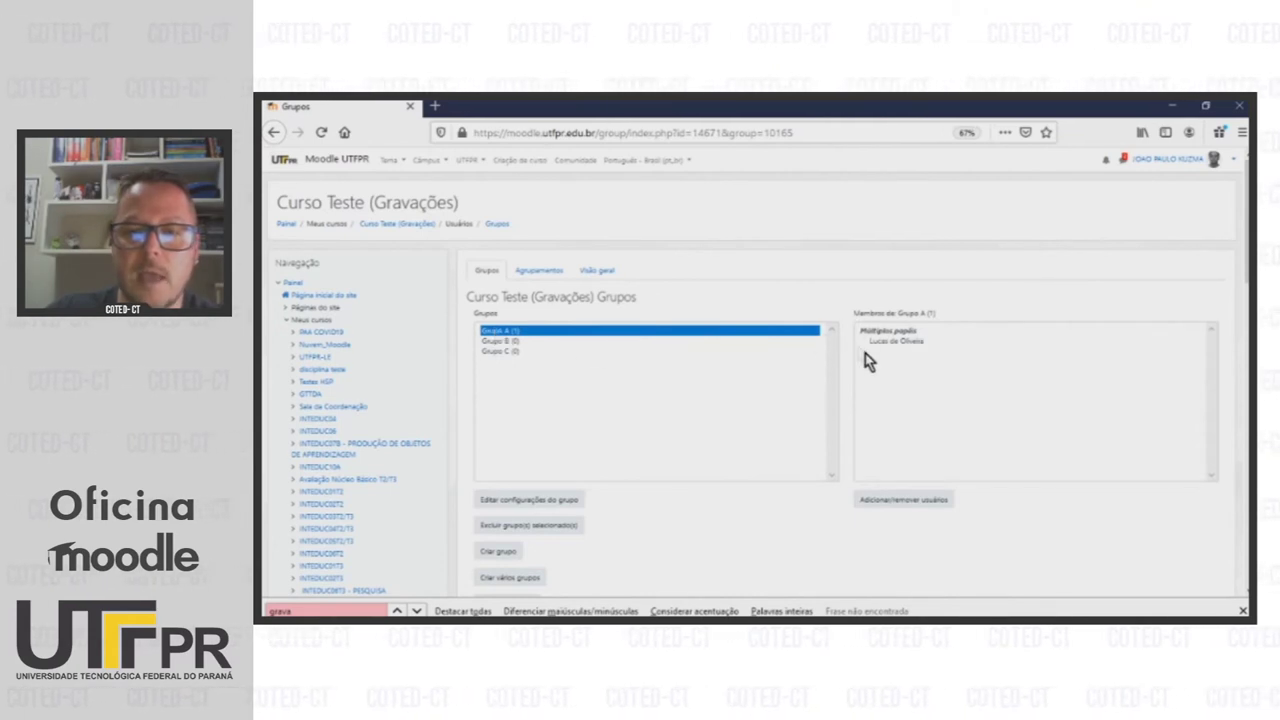
Add the last user listed under Múltiplos papéis to Grupo B and return to the group list.
{"action": "left_click", "coordinate": [501, 342]}
{"action": "left_click", "coordinate": [920, 503]}
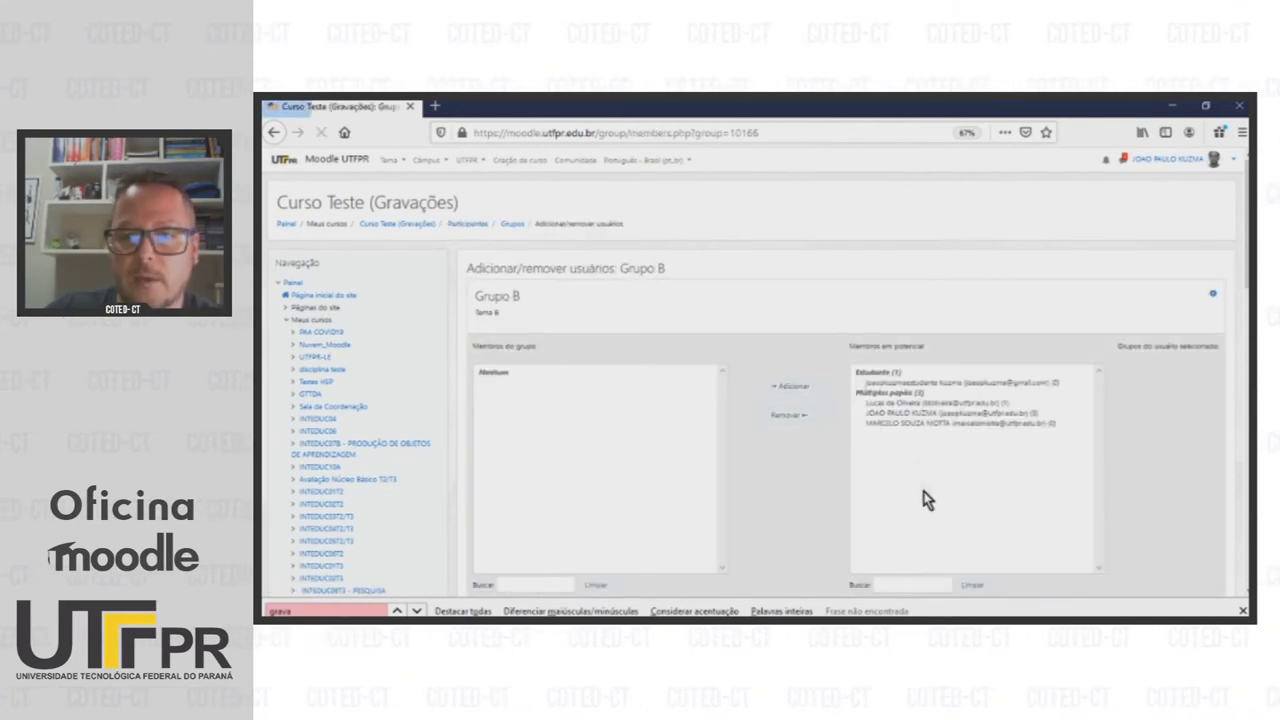
{"action": "left_click", "coordinate": [910, 424]}
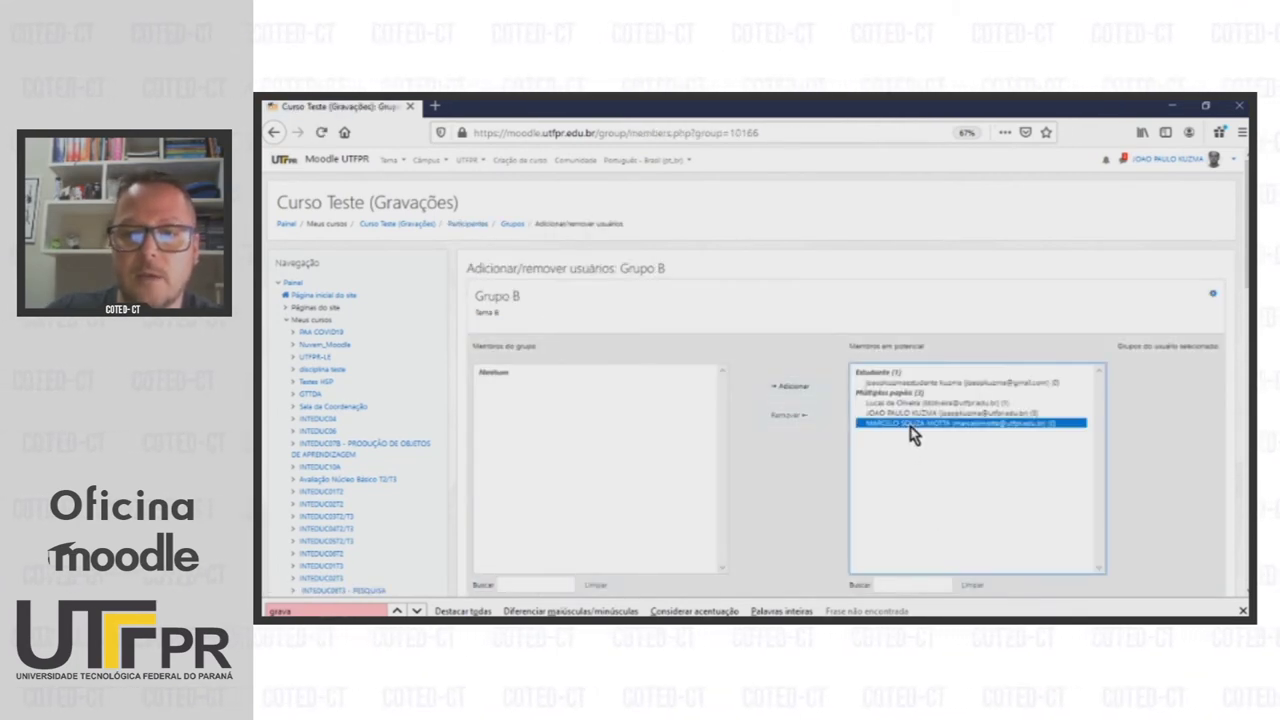
{"action": "left_click", "coordinate": [786, 387]}
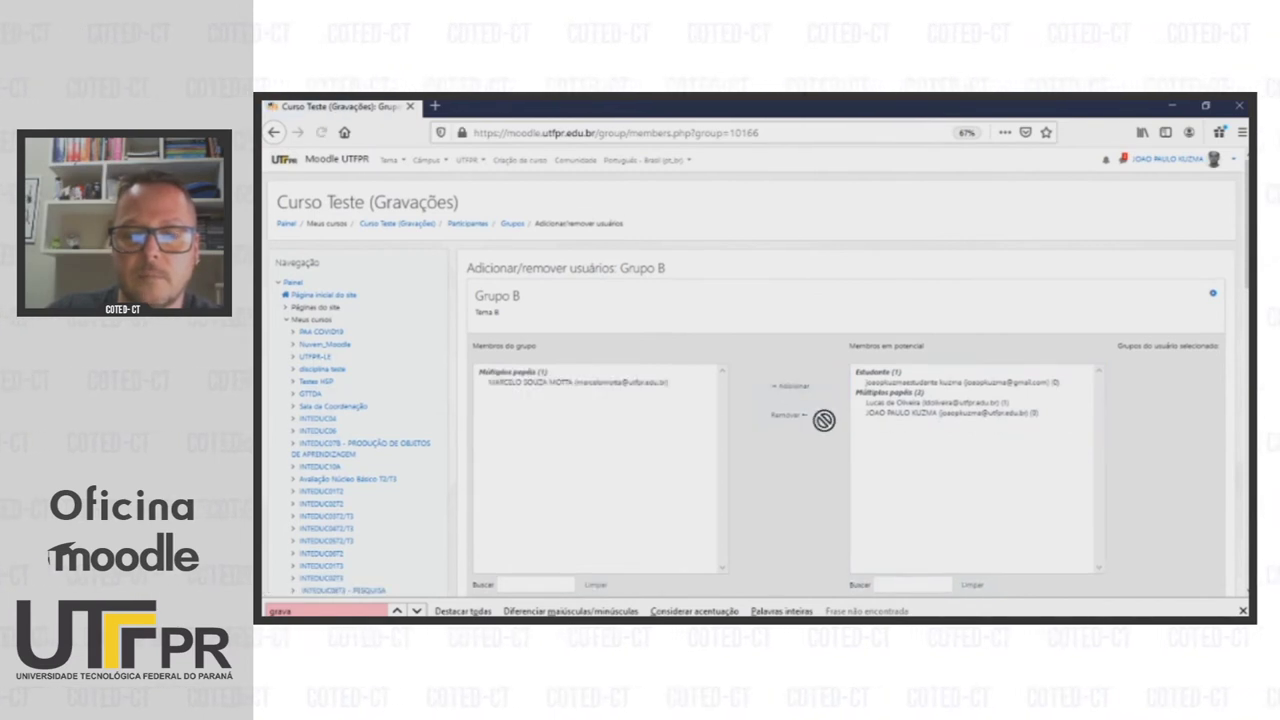
{"action": "scroll", "coordinate": [729, 471], "scroll_direction": "down", "scroll_amount": 2}
{"action": "left_click", "coordinate": [503, 529]}
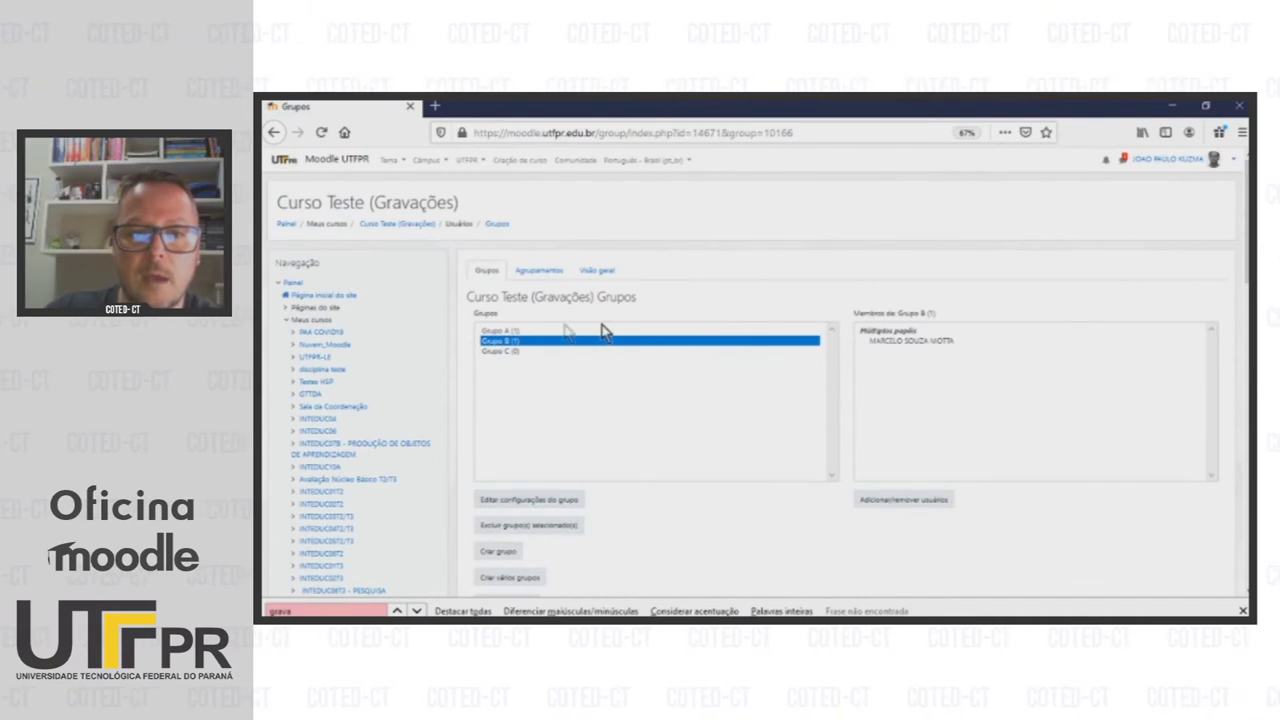
Add the user listed under Estudante to Grupo C and return to the group list.
{"action": "left_click", "coordinate": [494, 352]}
{"action": "left_click", "coordinate": [895, 503]}
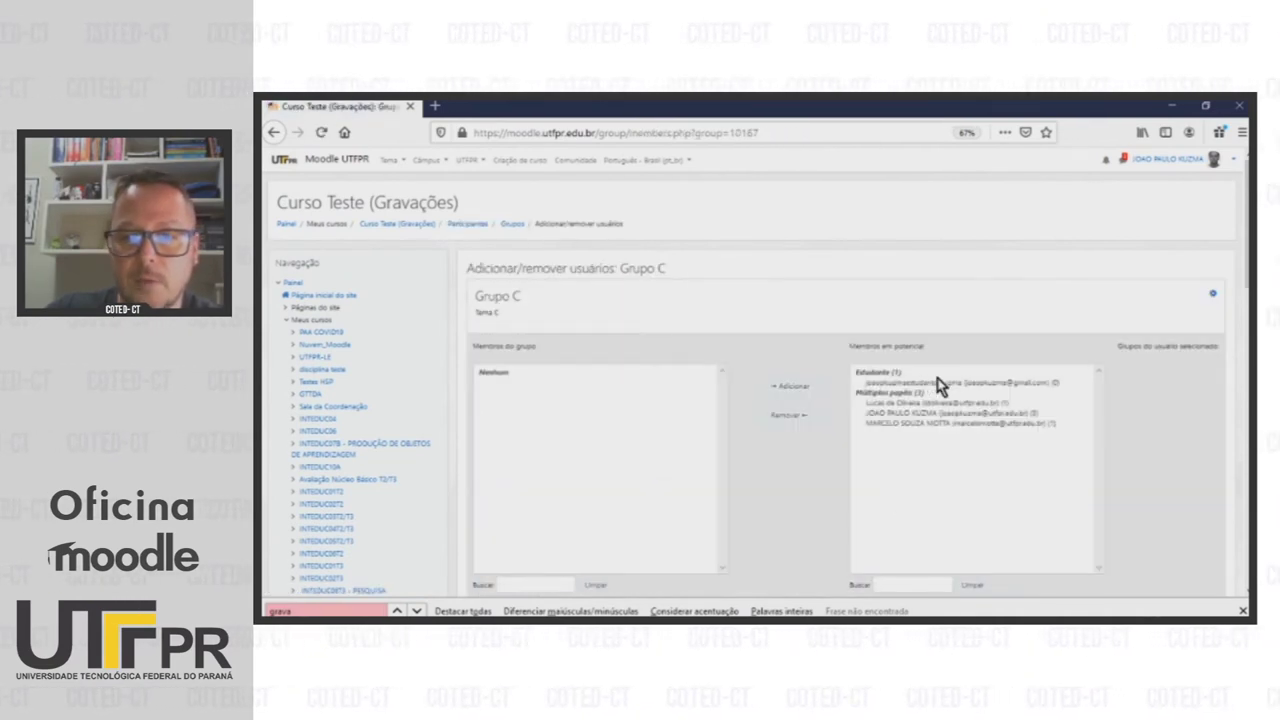
{"action": "left_click", "coordinate": [942, 381]}
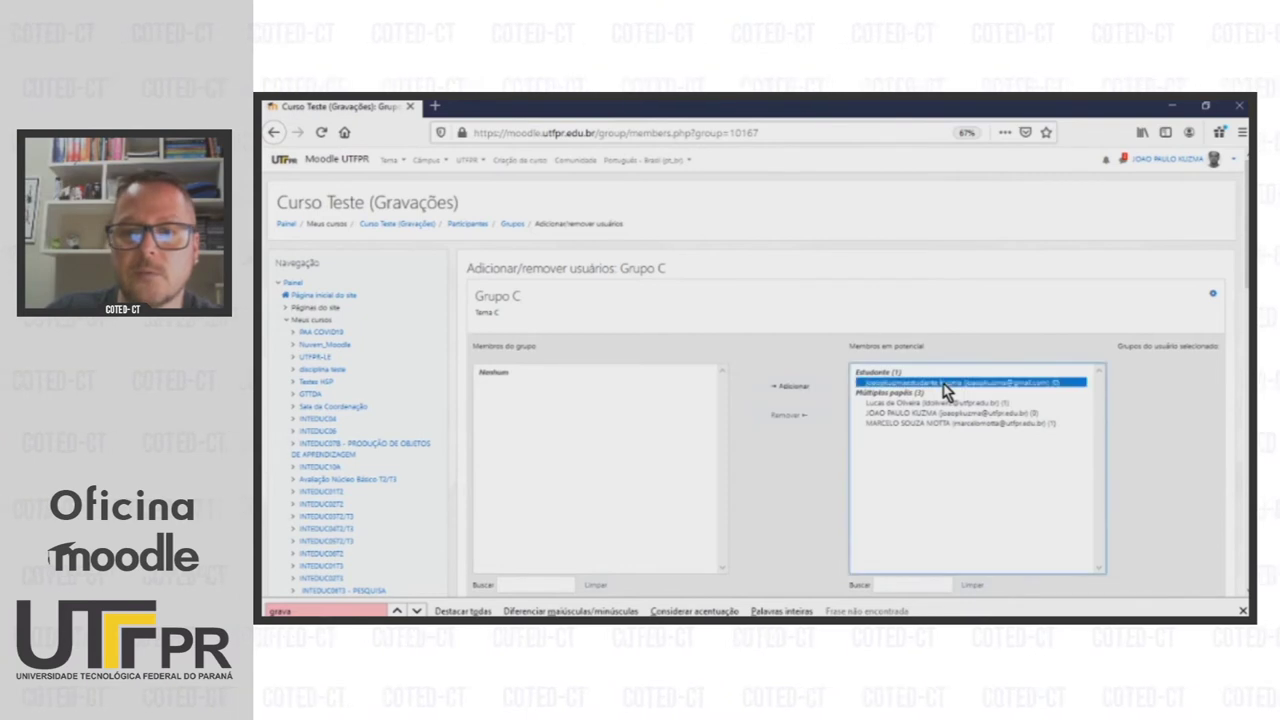
{"action": "left_click", "coordinate": [805, 389]}
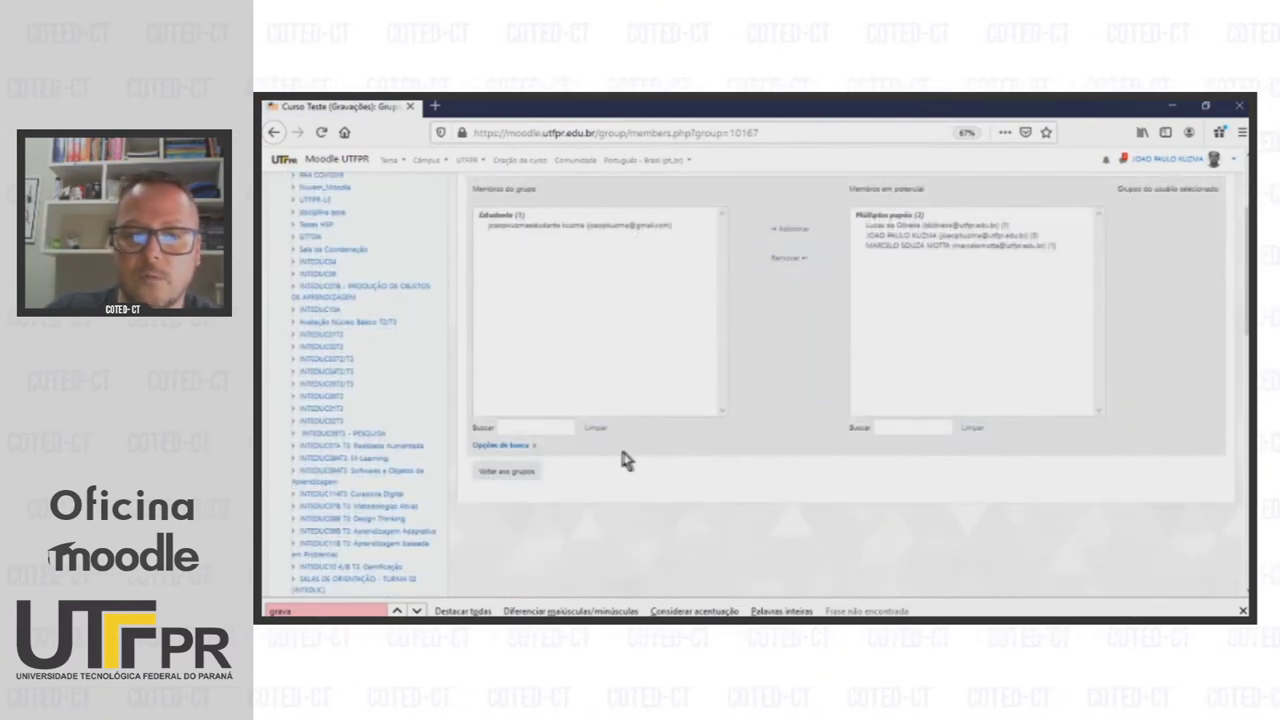
{"action": "left_click", "coordinate": [505, 472]}
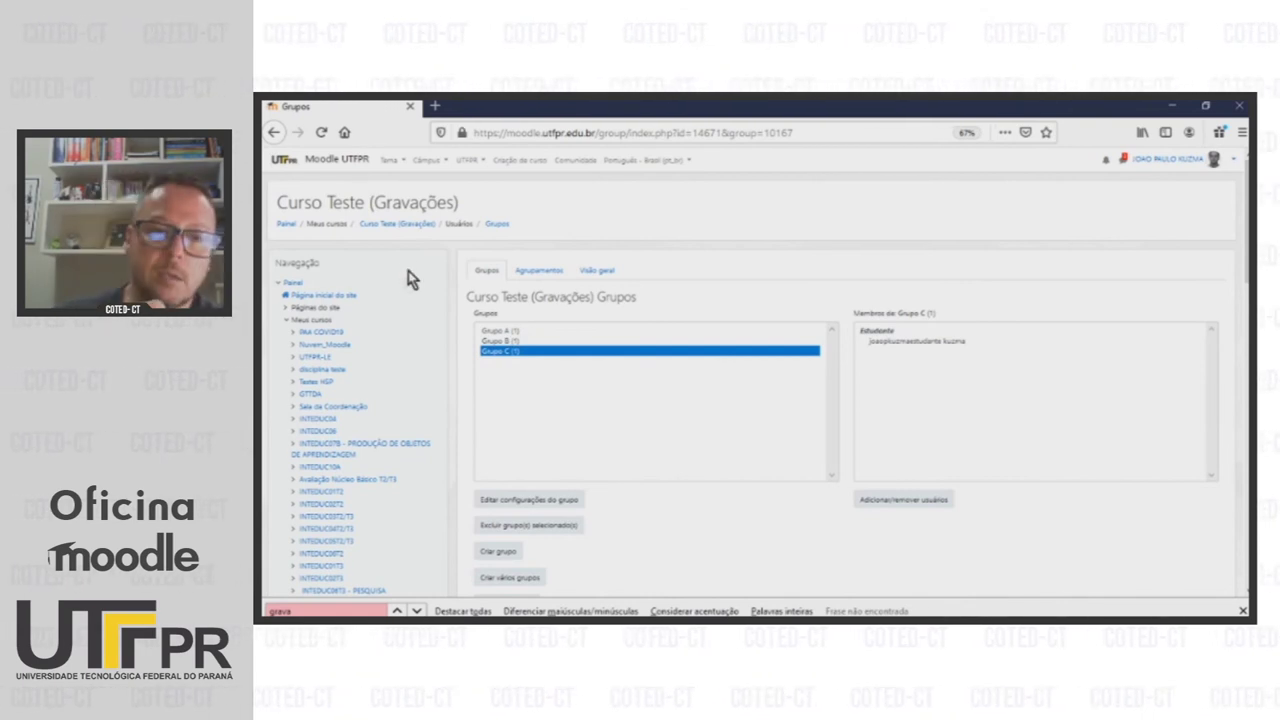
Return to the Curso Teste (Gravações) course page and reopen its group management from the user administration.
{"action": "left_click", "coordinate": [397, 226]}
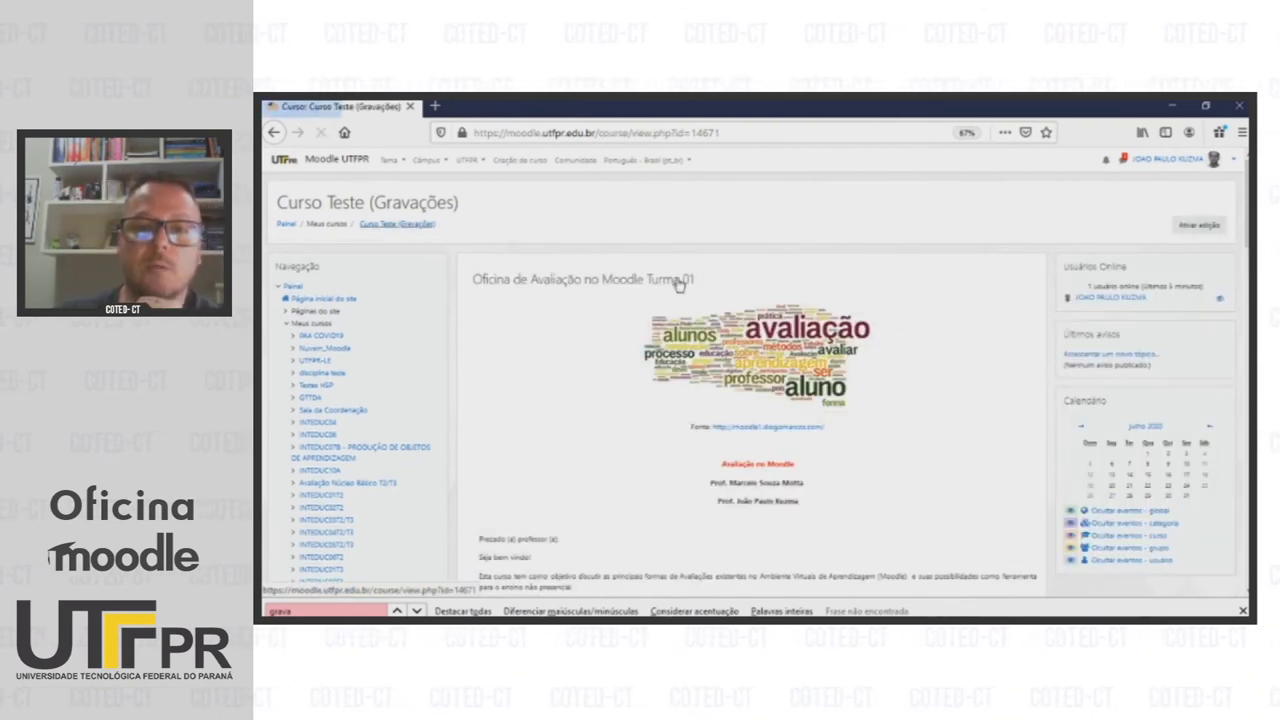
{"action": "scroll", "coordinate": [822, 395], "scroll_direction": "down", "scroll_amount": 15}
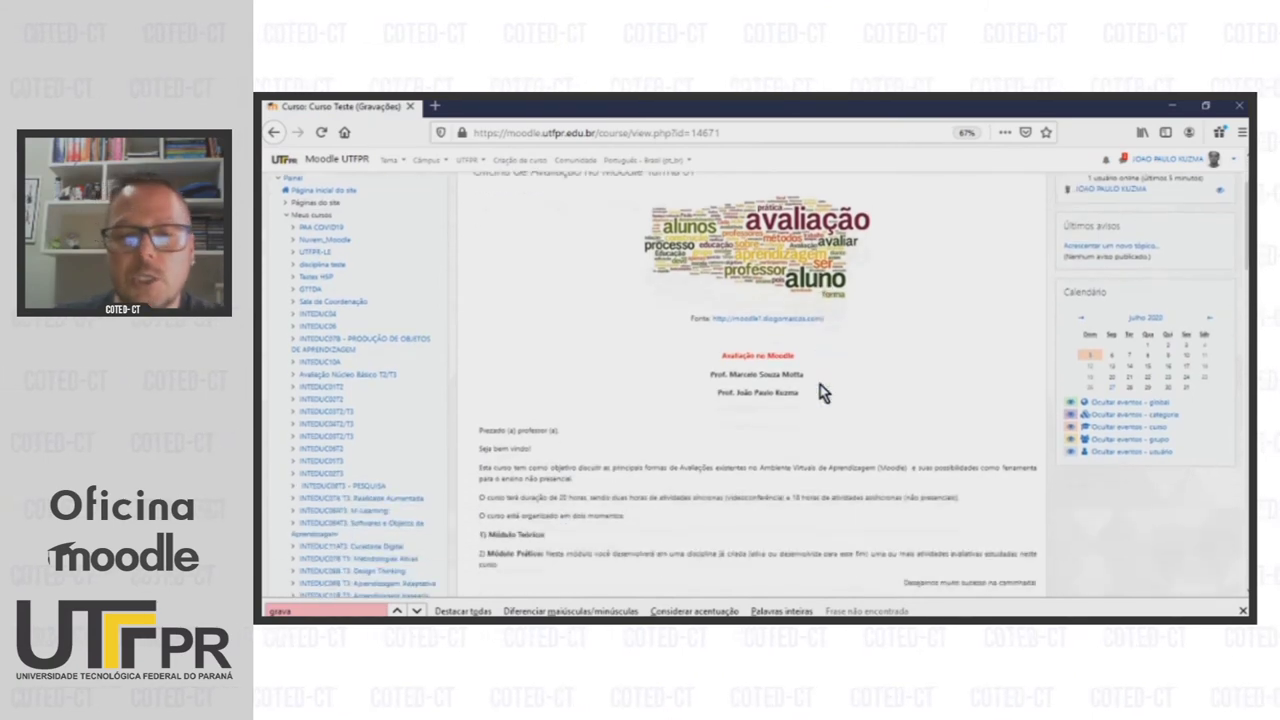
{"action": "scroll", "coordinate": [811, 380], "scroll_direction": "down", "scroll_amount": 3}
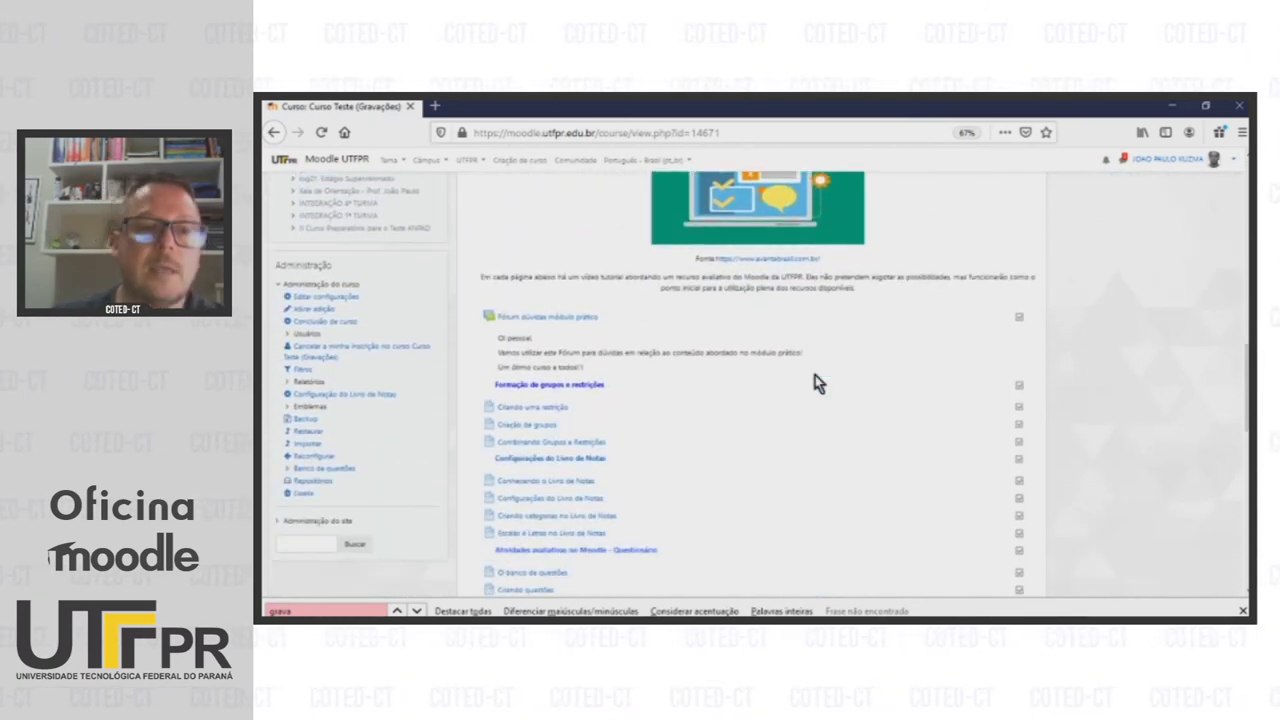
{"action": "left_click", "coordinate": [289, 334]}
{"action": "left_click", "coordinate": [312, 372]}
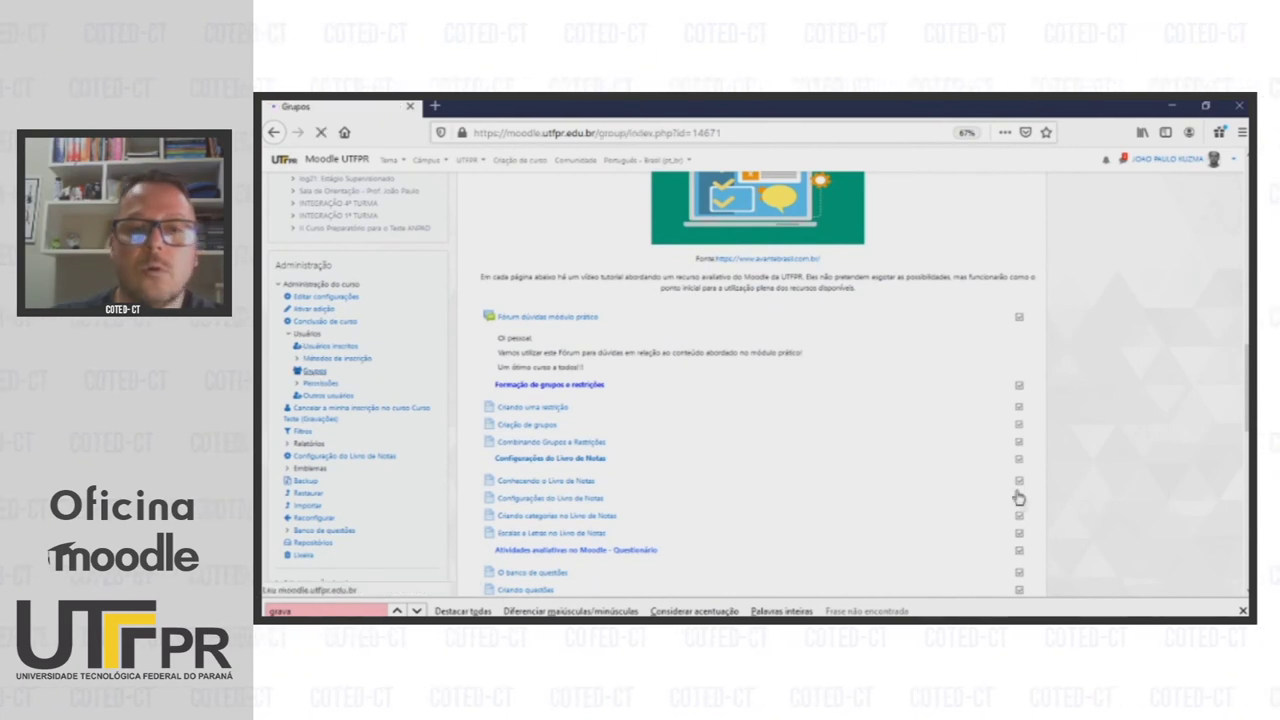
Display the members of Grupo A in the group list.
{"action": "scroll", "coordinate": [714, 330], "scroll_direction": "down", "scroll_amount": 2}
{"action": "scroll", "coordinate": [623, 304], "scroll_direction": "up", "scroll_amount": 1}
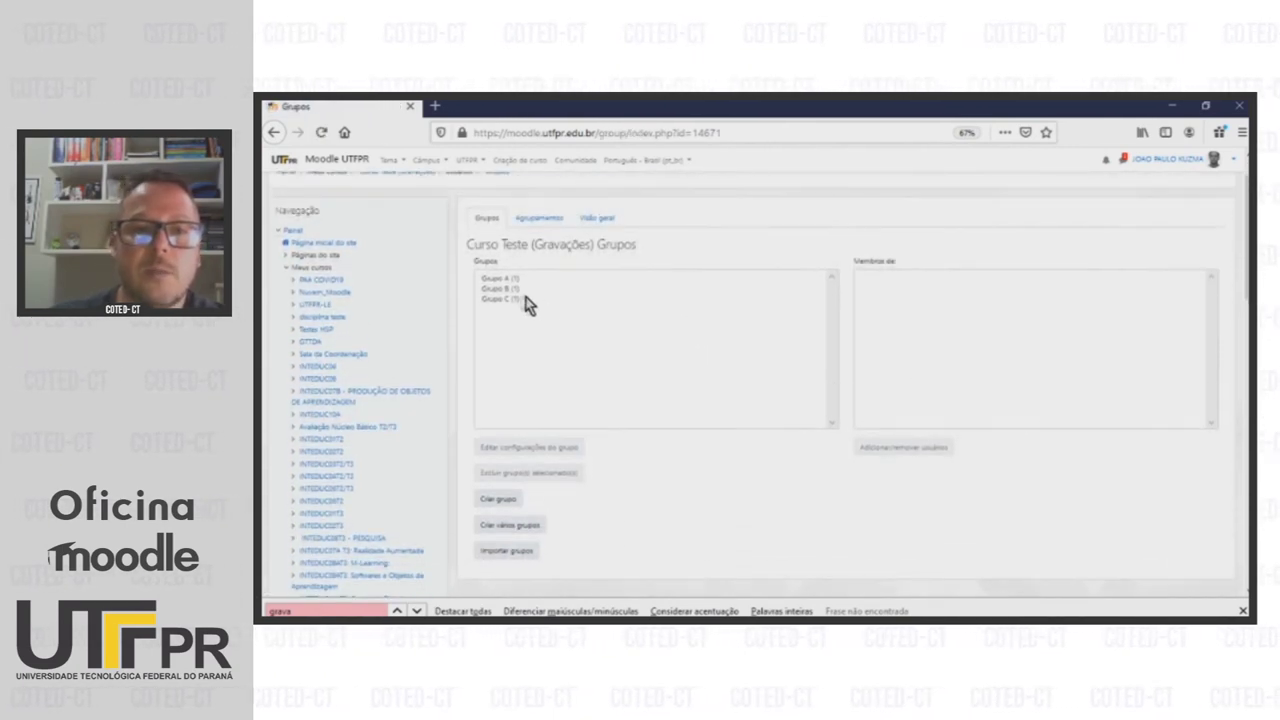
{"action": "left_click", "coordinate": [513, 278]}
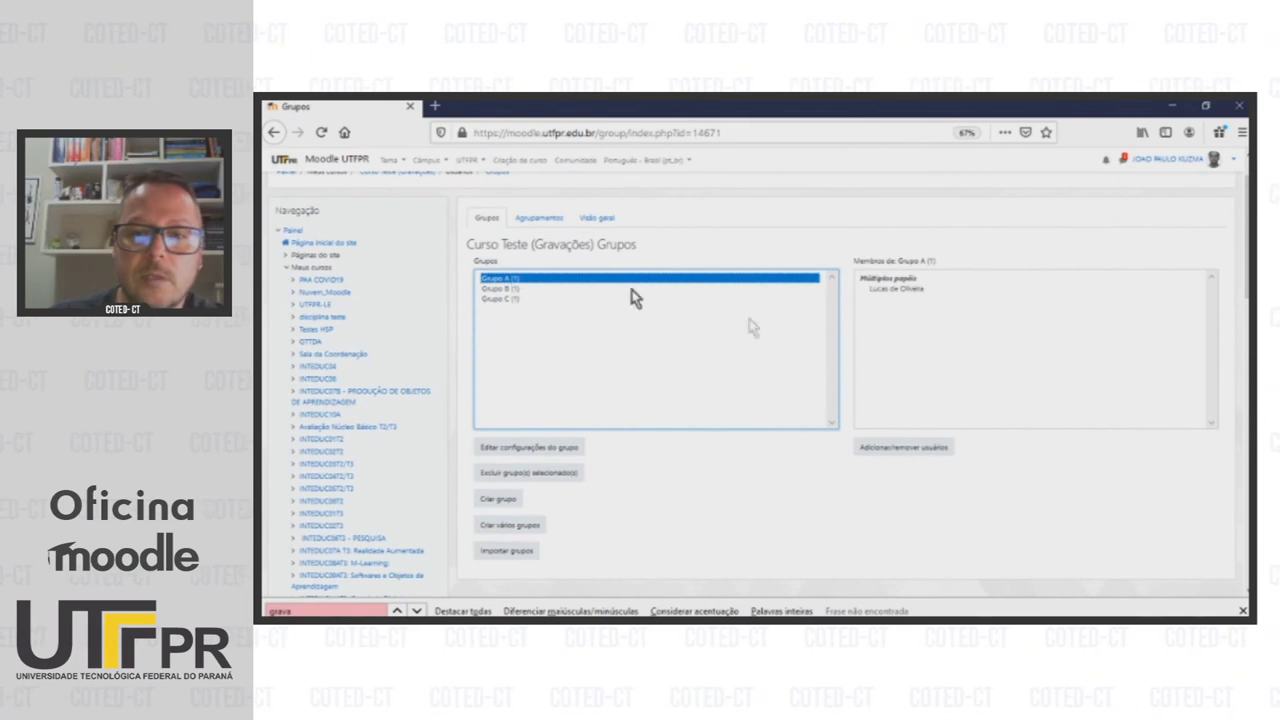
Remove the member listed under Múltiplos papéis from Grupo A and return to the group list.
{"action": "left_click", "coordinate": [905, 448]}
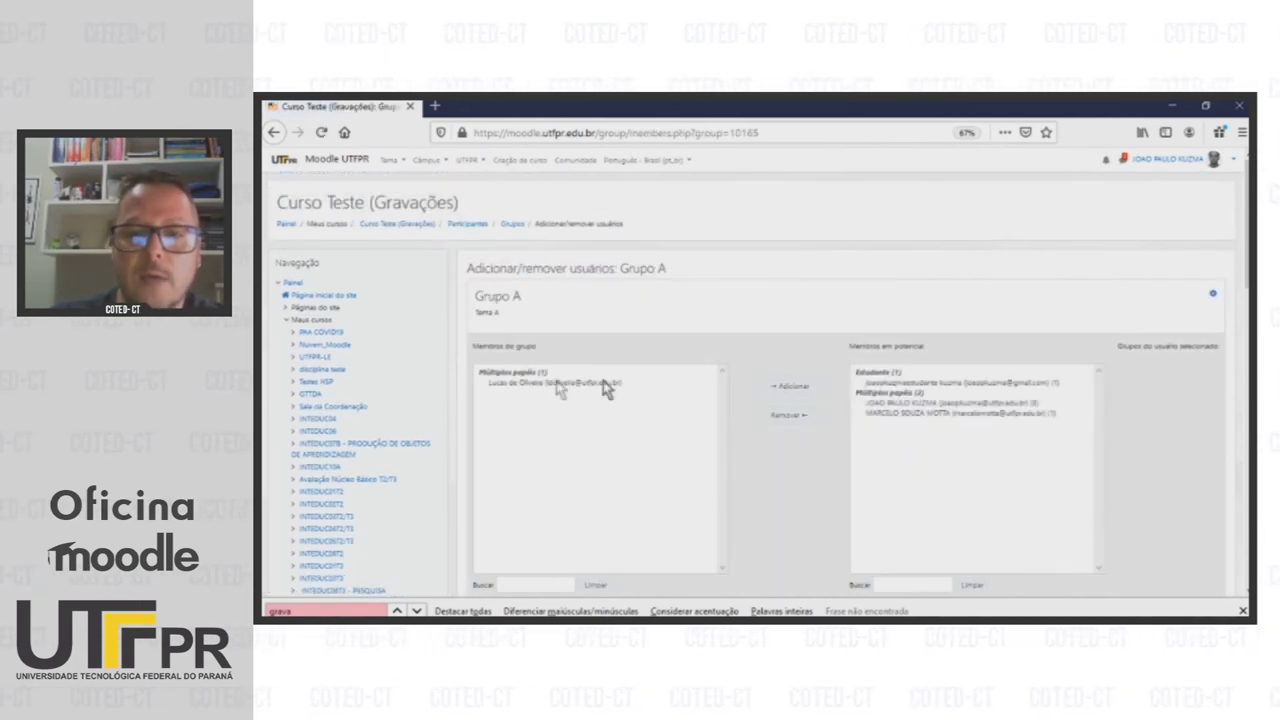
{"action": "left_click", "coordinate": [553, 383]}
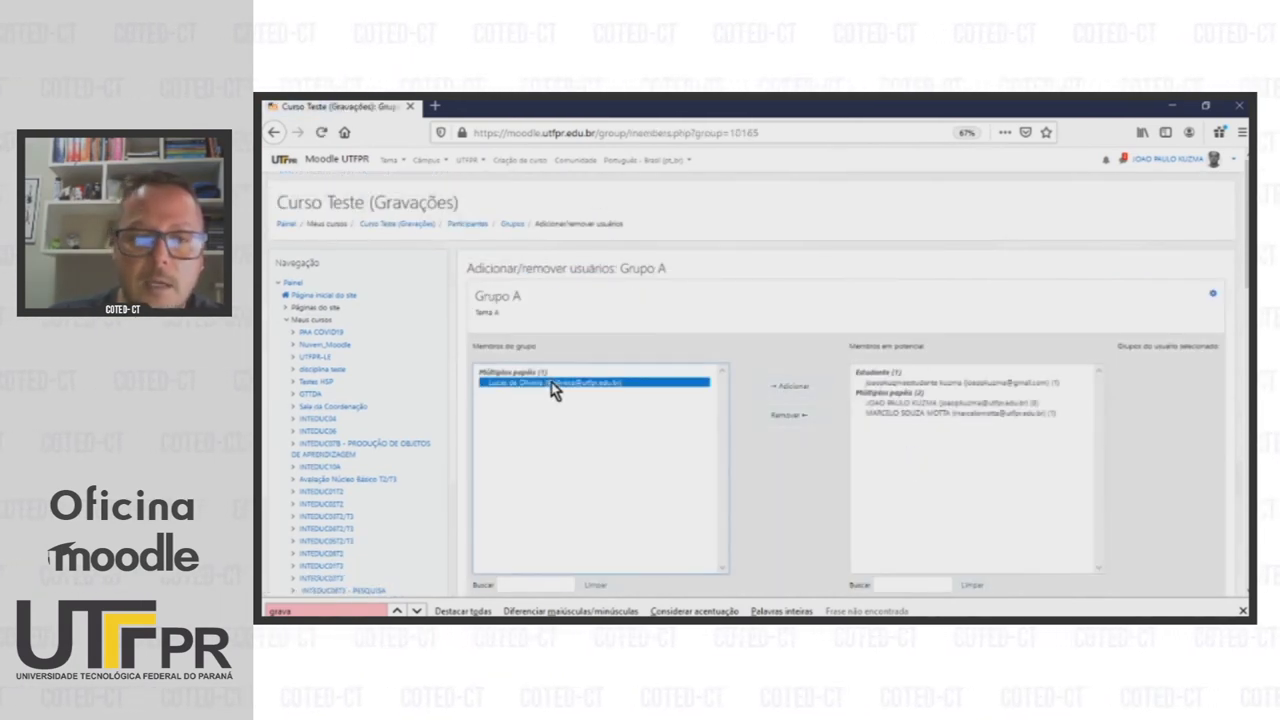
{"action": "left_click", "coordinate": [790, 420]}
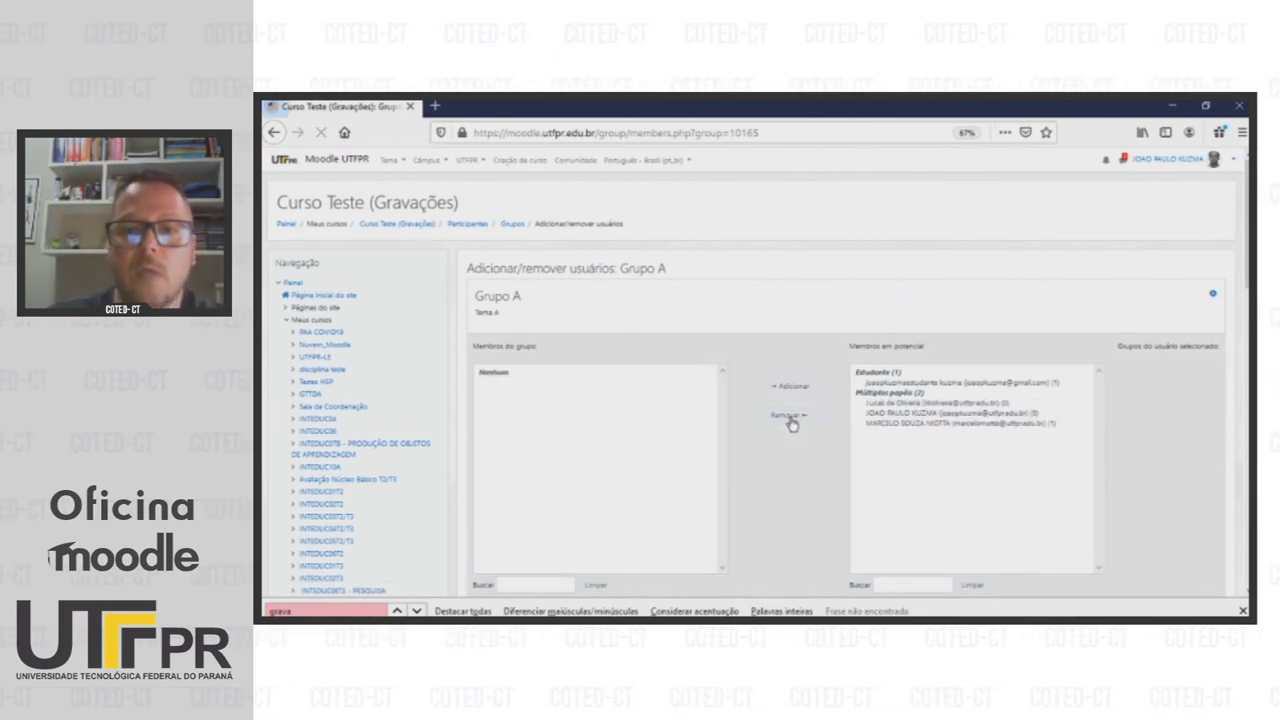
{"action": "scroll", "coordinate": [789, 424], "scroll_direction": "down", "scroll_amount": 2}
{"action": "scroll", "coordinate": [757, 414], "scroll_direction": "down", "scroll_amount": 2}
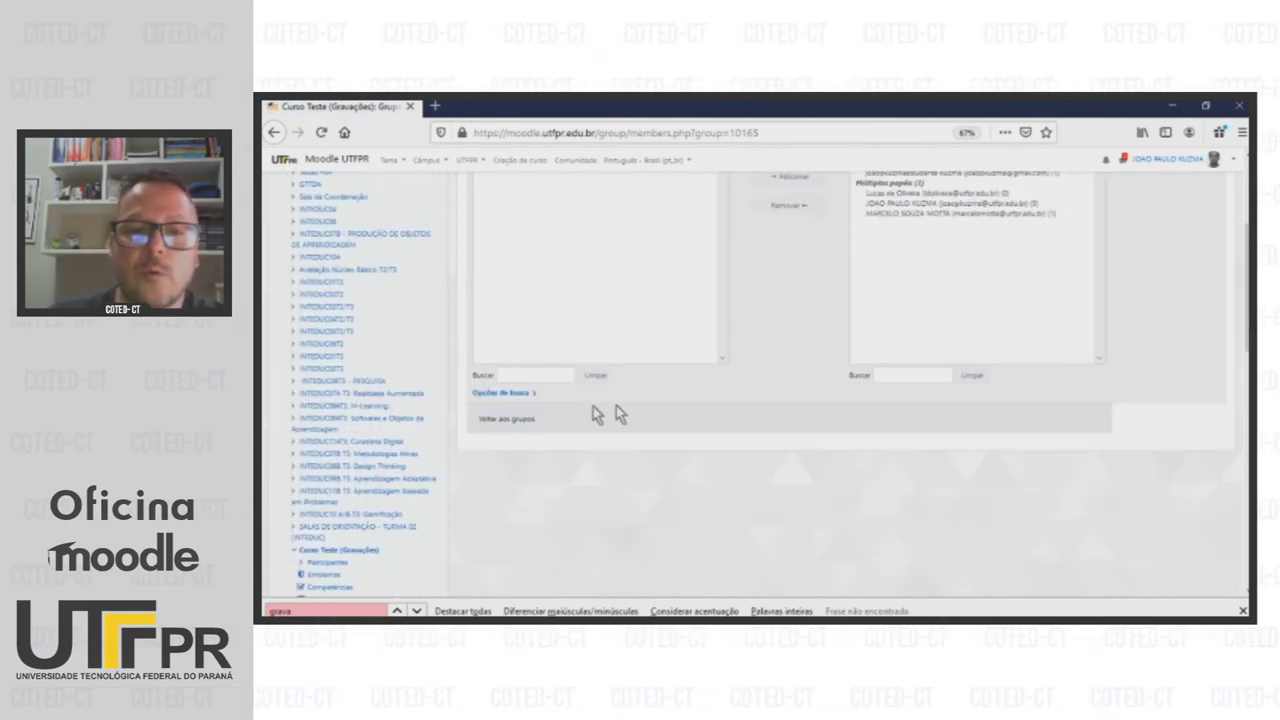
{"action": "left_click", "coordinate": [513, 420]}
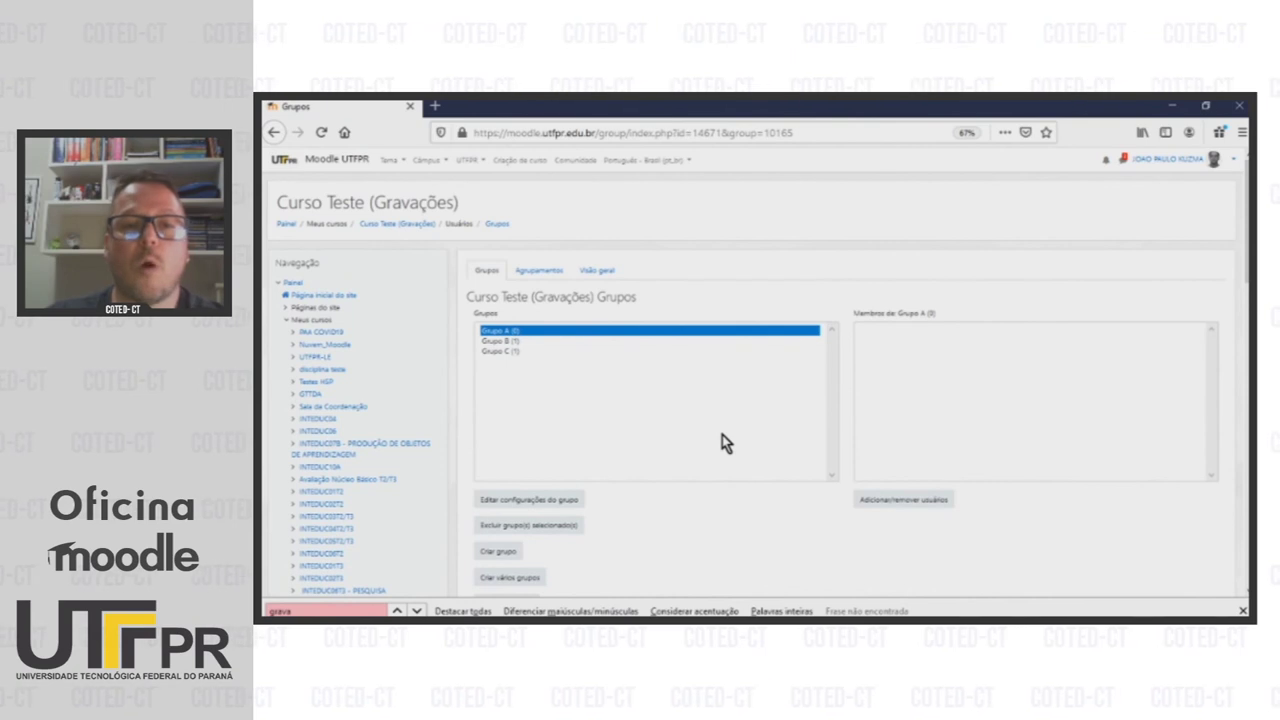
Delete Grupo A from the Curso Teste (Gravações) course and confirm the deletion.
{"action": "left_click", "coordinate": [534, 531]}
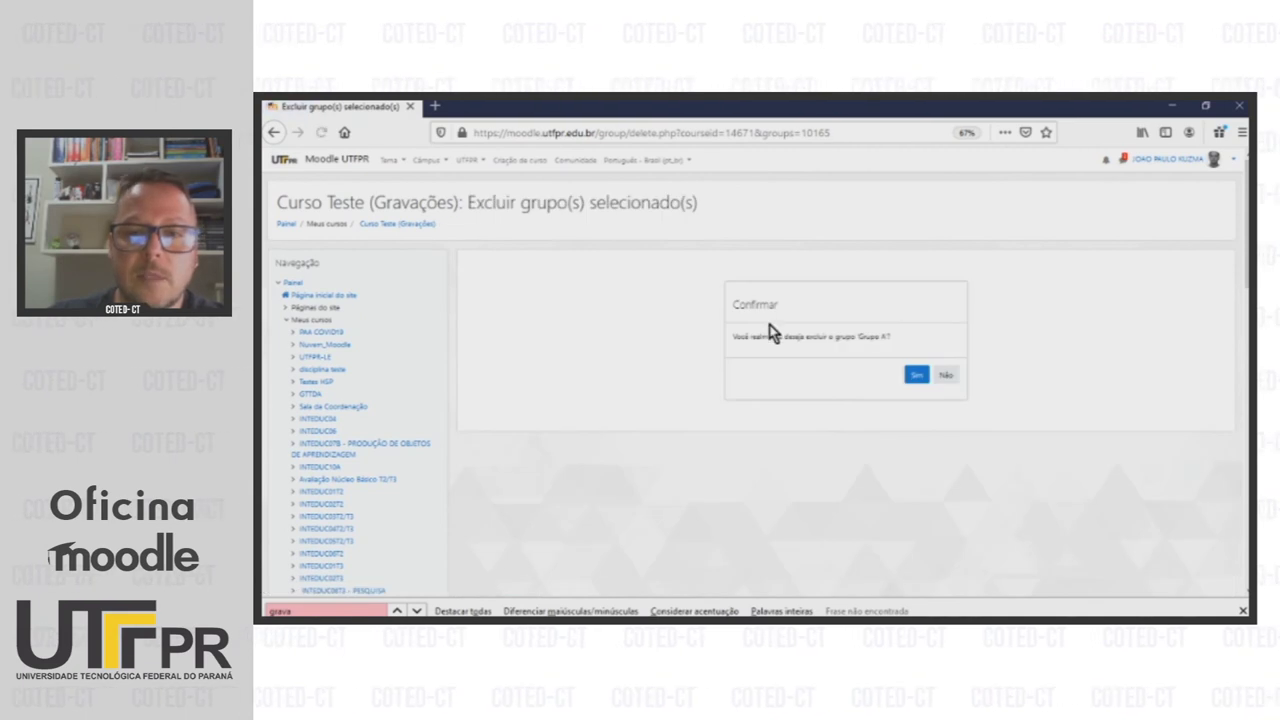
{"action": "left_click", "coordinate": [917, 377]}
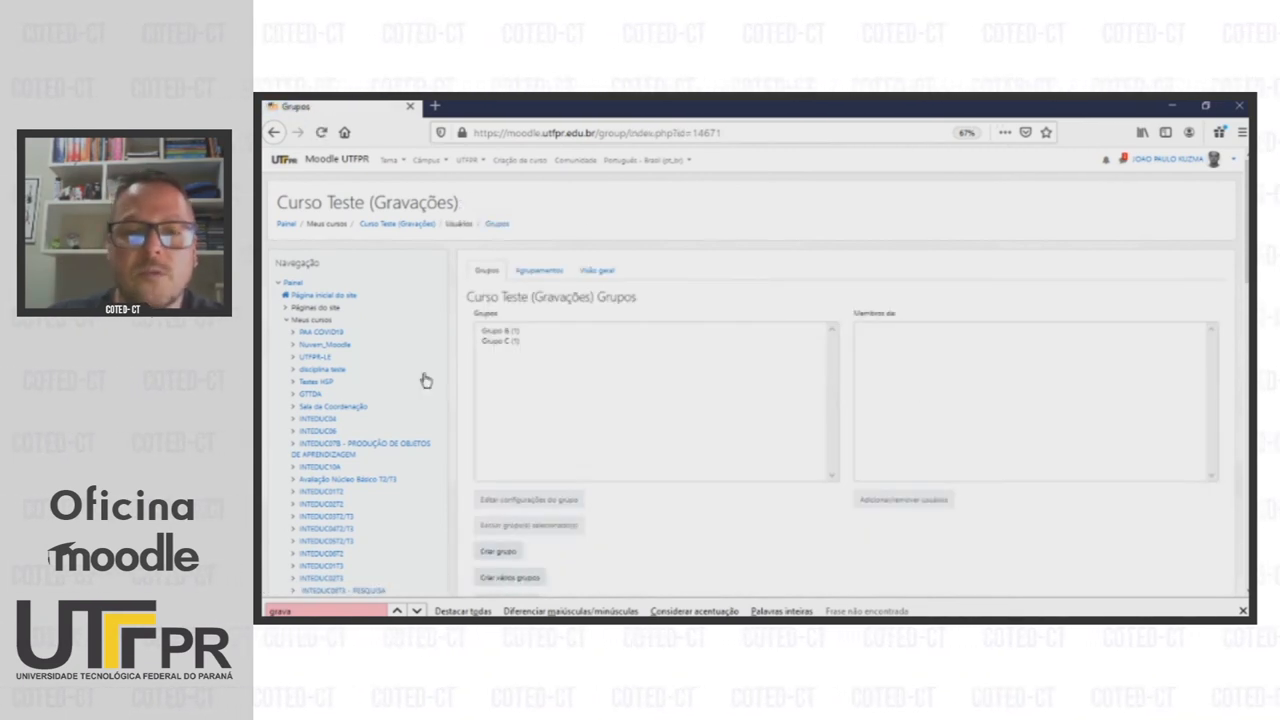